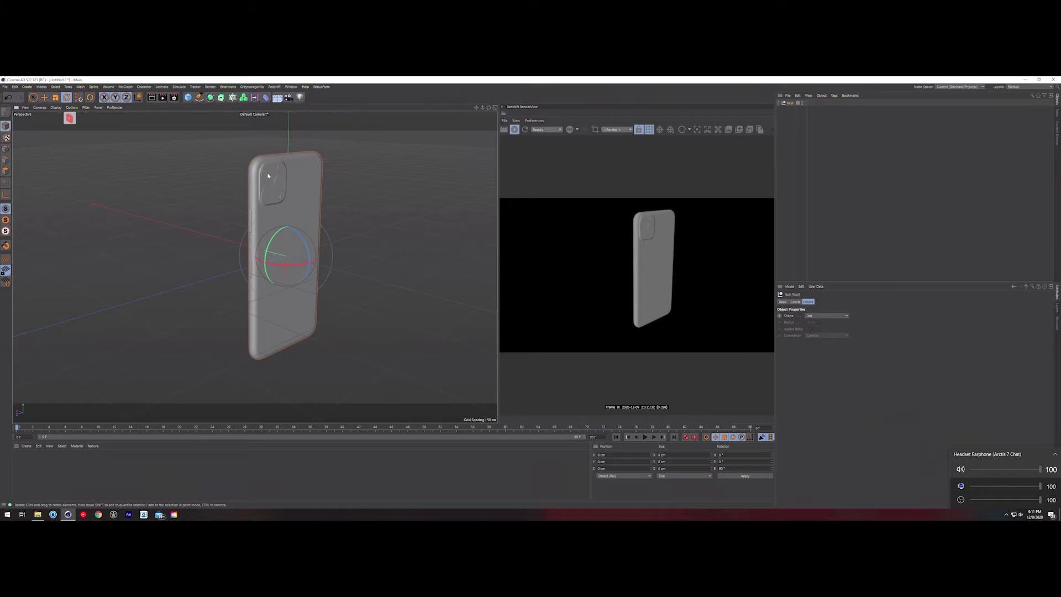
Select the glass disc covering the upper camera lens and move it about 47 cm along Y, away from the phone
scroll(267, 172, "up", 8)
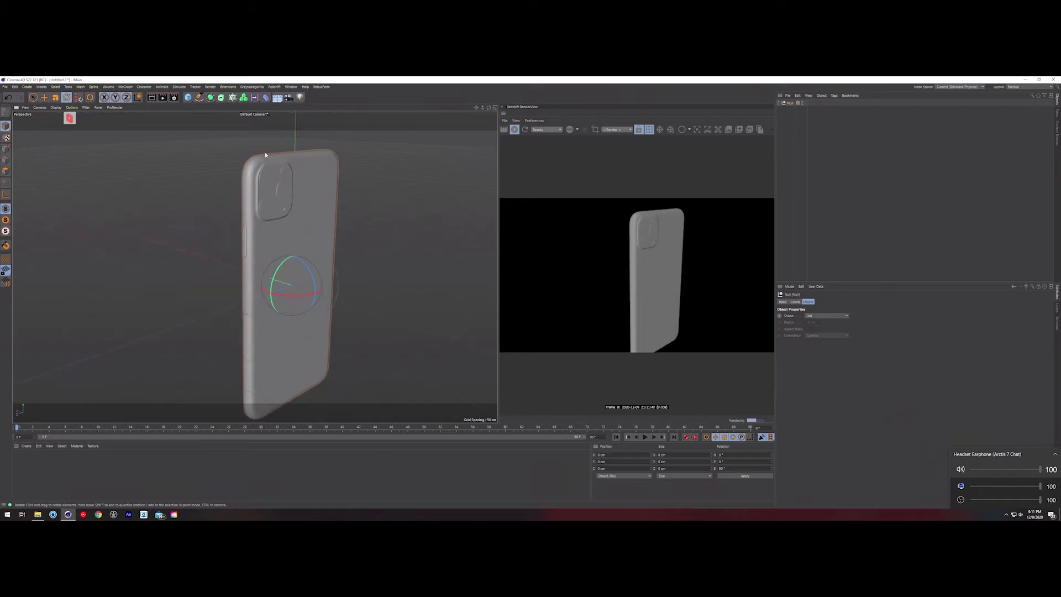
scroll(274, 195, "up", 3)
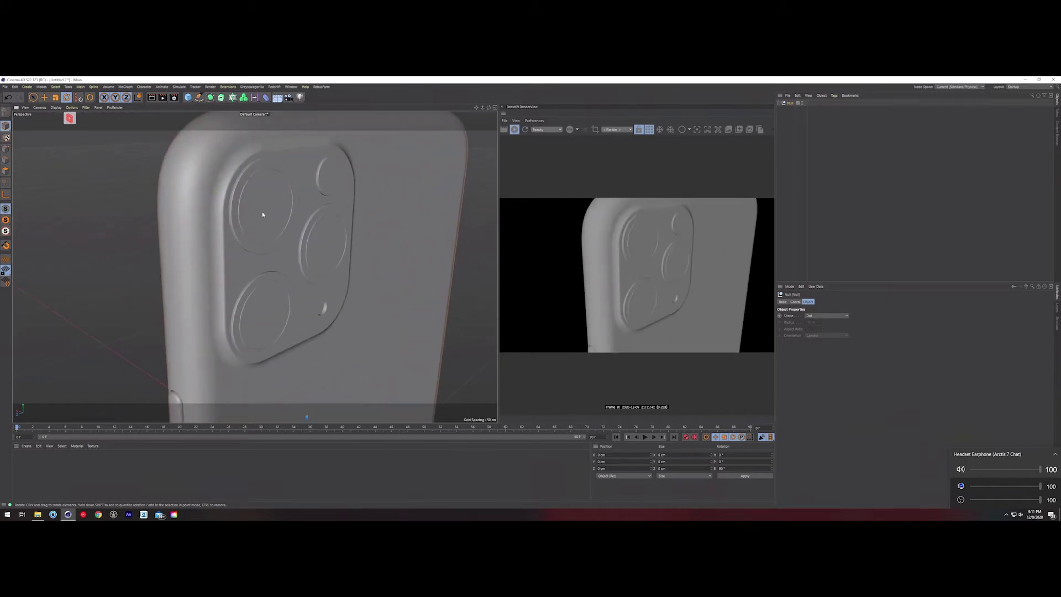
scroll(260, 232, "down", 3)
scroll(260, 225, "up", 4)
left_click(261, 227)
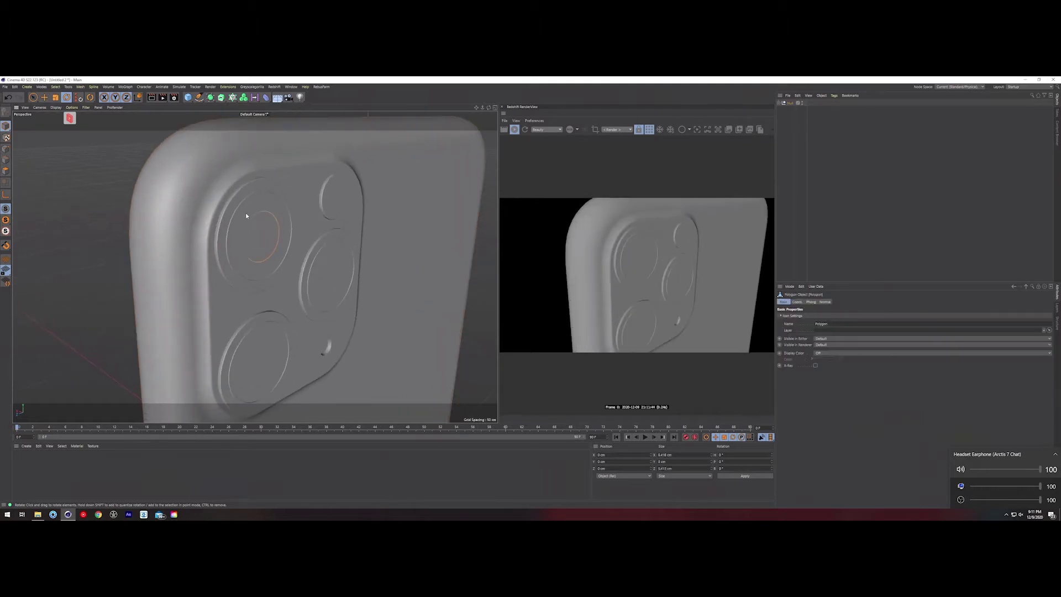
scroll(246, 215, "down", 6)
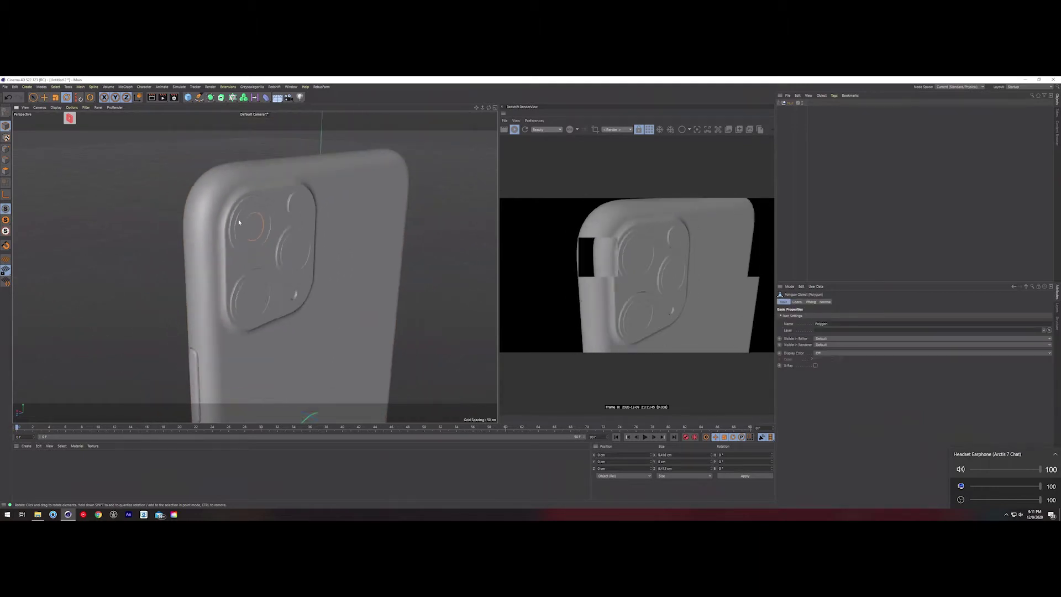
left_click(33, 97)
left_click_drag(256, 335, 339, 371)
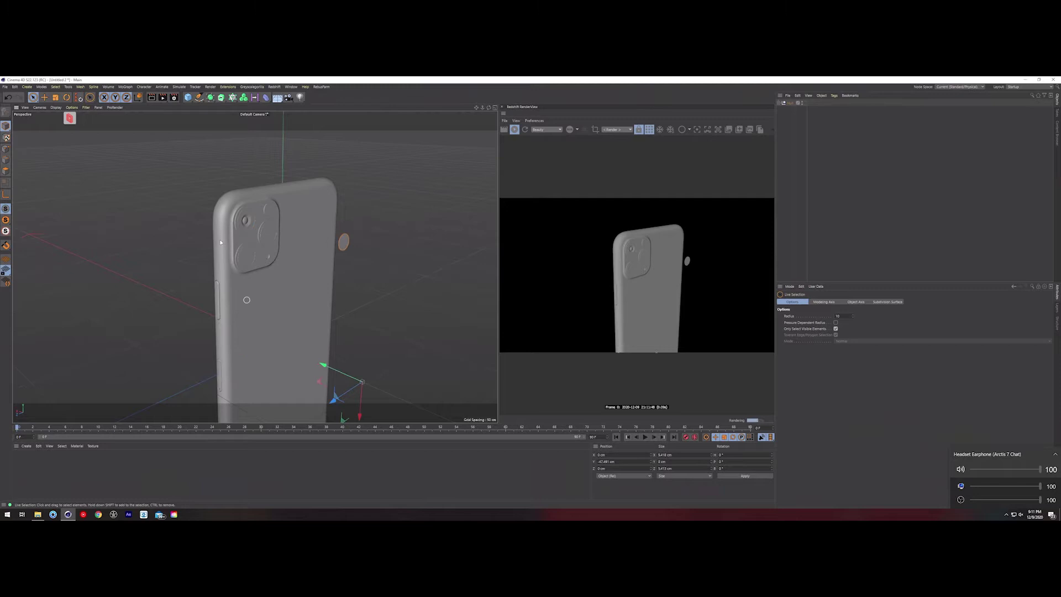
Select the exposed upper camera lens object and switch to edge editing
scroll(246, 224, "up", 10)
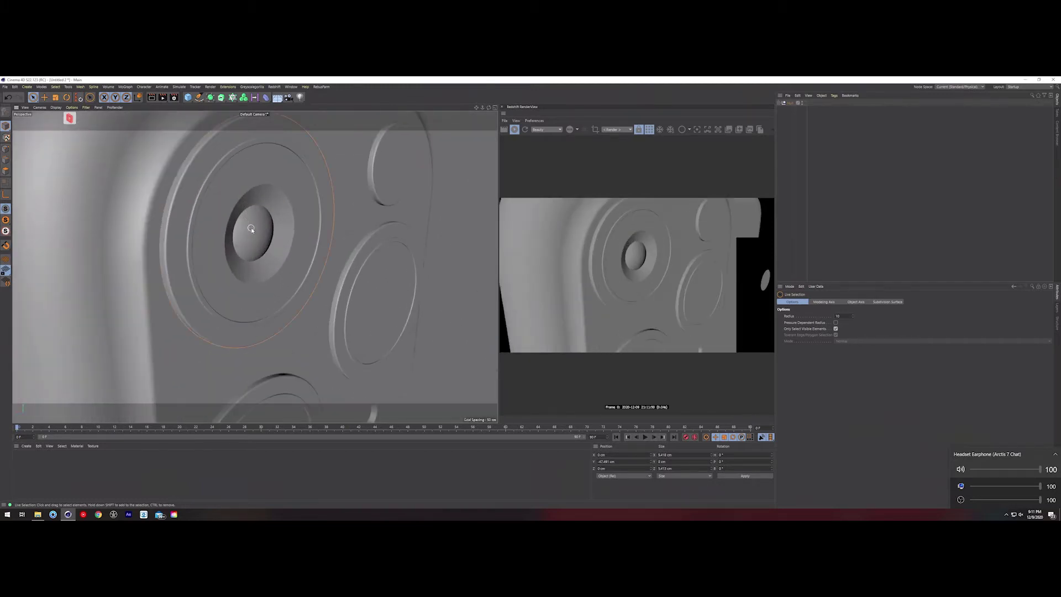
left_click(250, 228)
left_click_drag(488, 107, 436, 107)
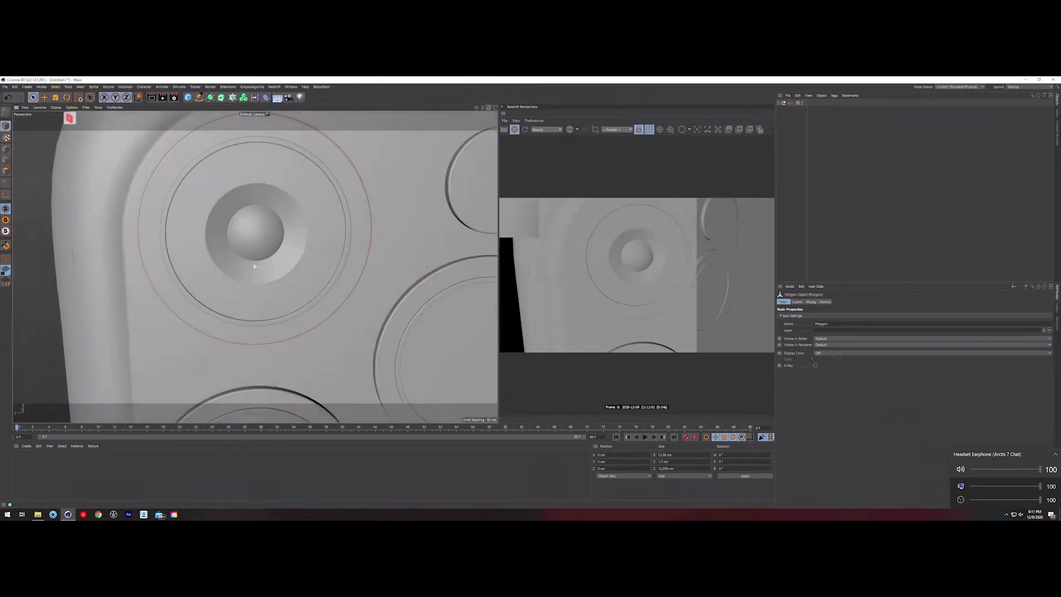
left_click_drag(255, 267, 243, 214, "alt")
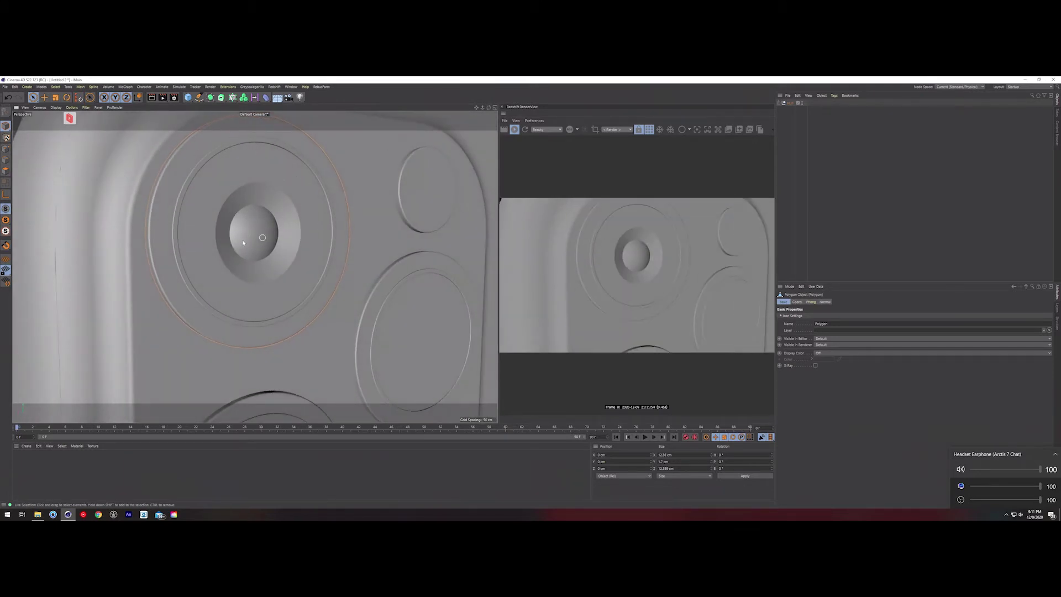
scroll(236, 224, "up", 3)
left_click(6, 159)
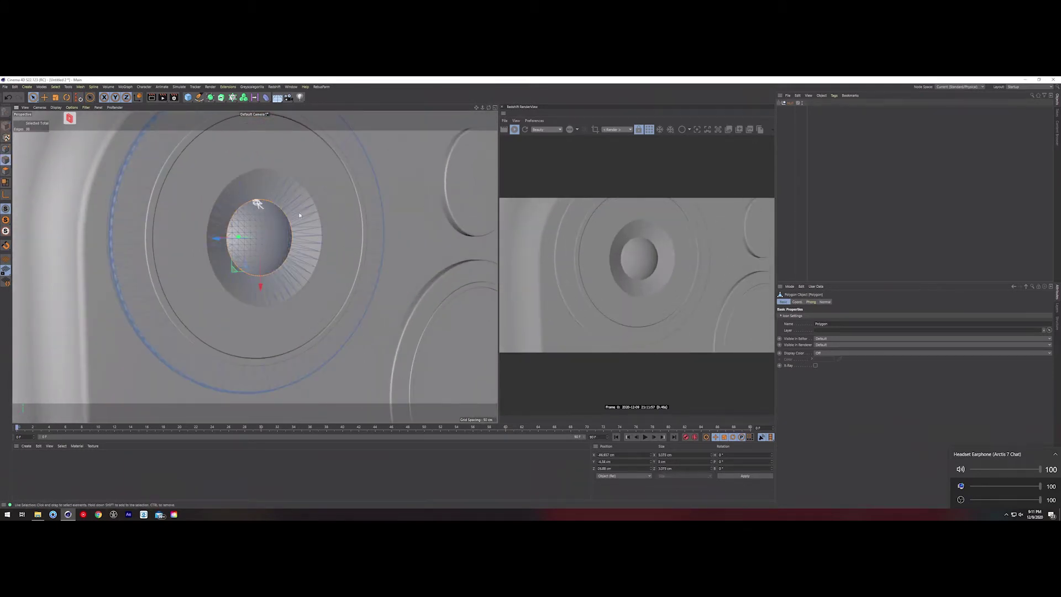
Loop-select the circular edge around the central dome of the upper camera lens
scroll(300, 217, "down", 3)
scroll(296, 220, "up", 4)
left_click(277, 180)
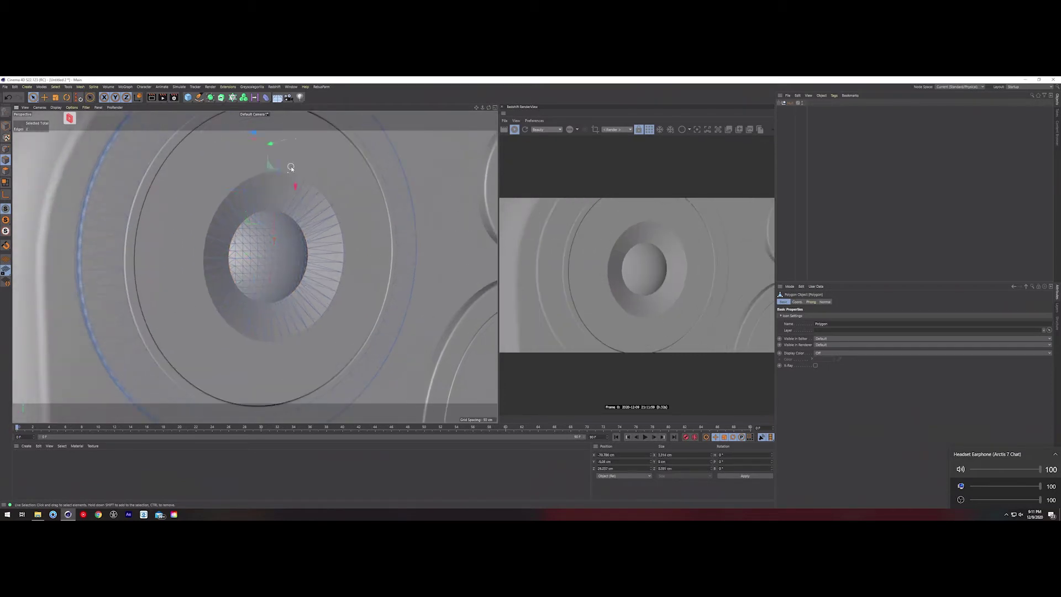
scroll(301, 240, "down", 1)
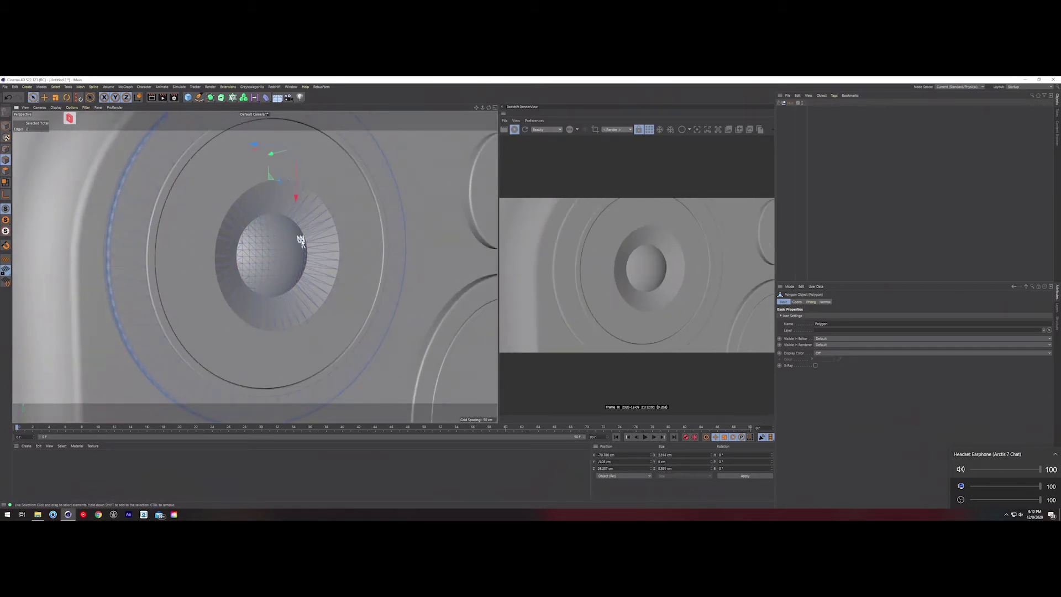
key("u")
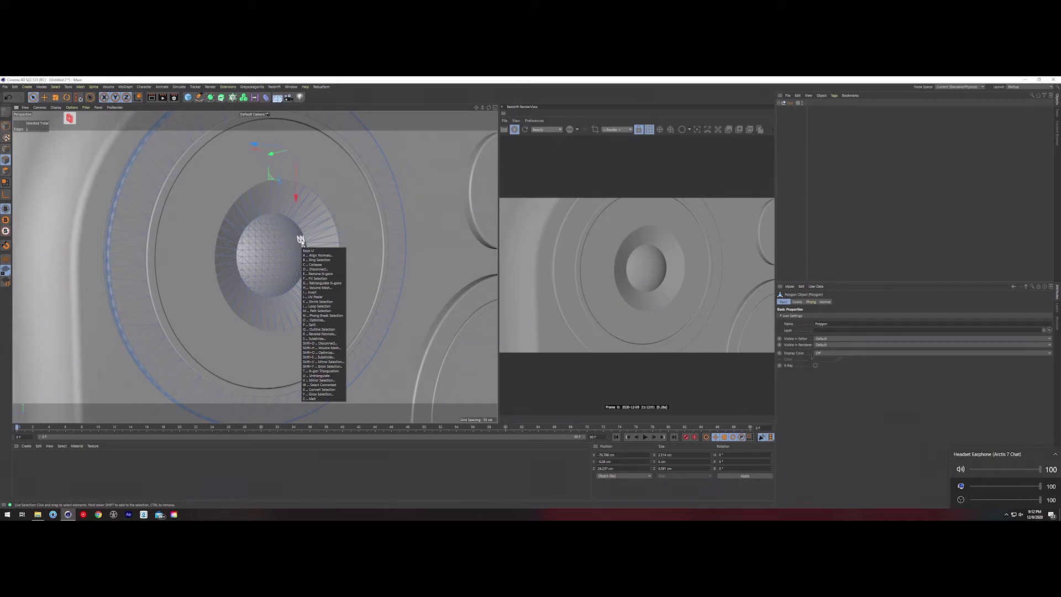
key("l")
scroll(257, 223, "up", 5)
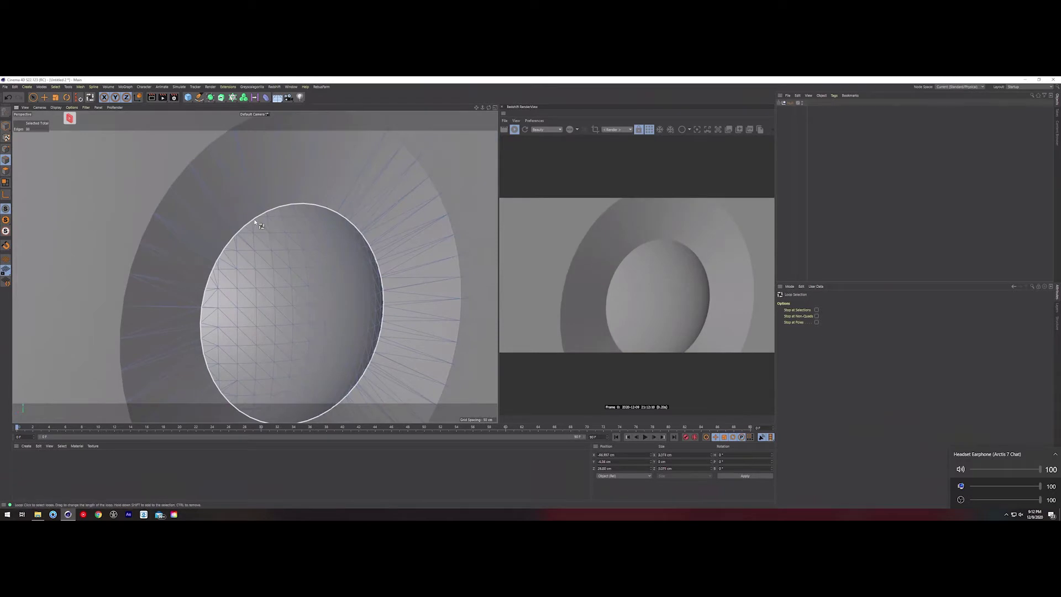
left_click(255, 219)
scroll(237, 191, "down", 1)
scroll(237, 191, "down", 3)
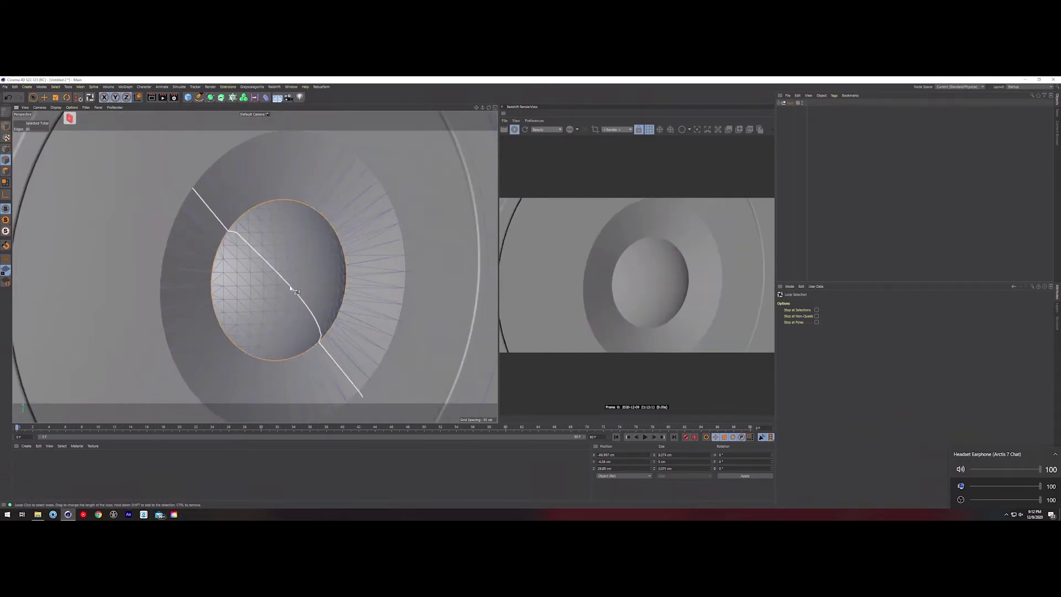
Fill-select the dome's polygons inside the edge loop and store them as a polygon selection
key("u")
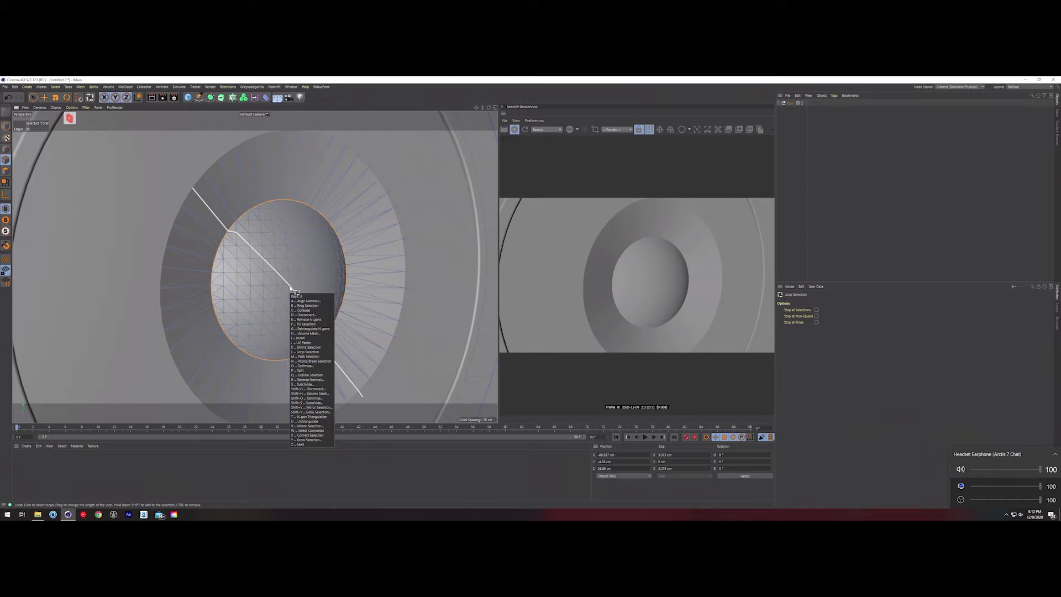
key("f")
left_click(283, 263)
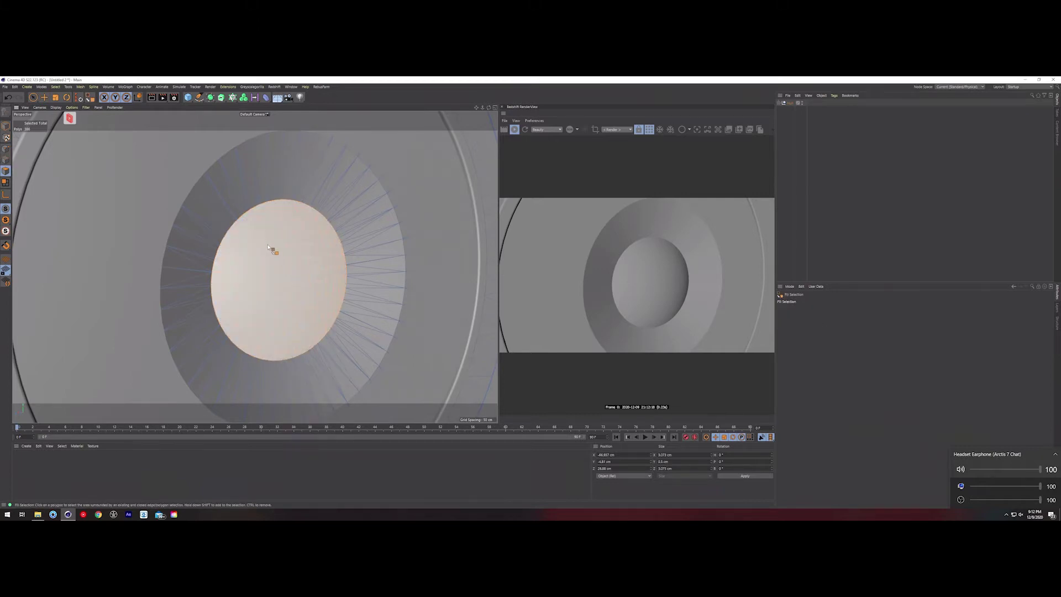
scroll(269, 248, "down", 3)
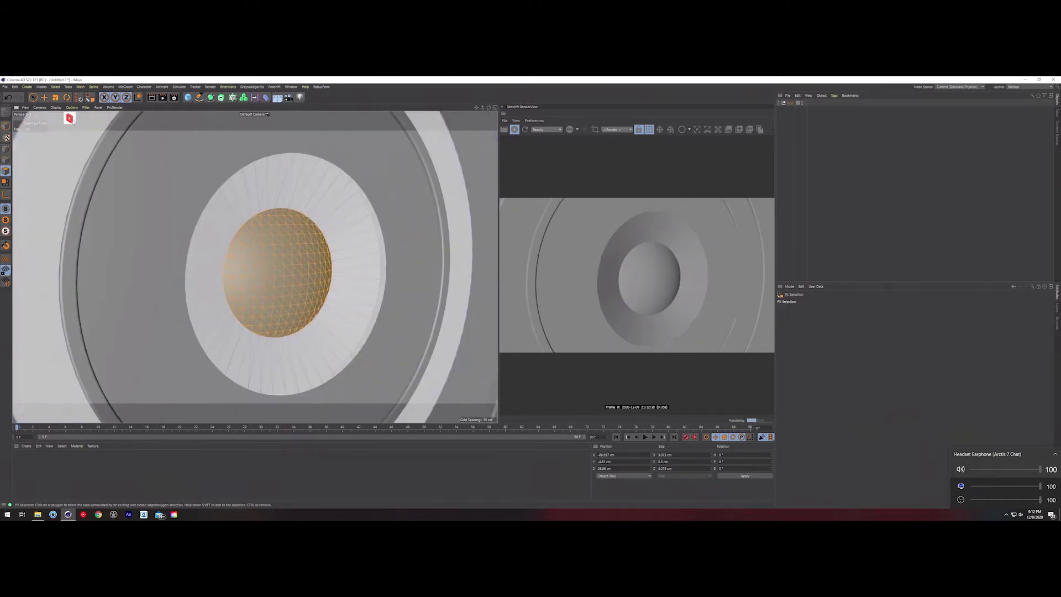
left_click(56, 87)
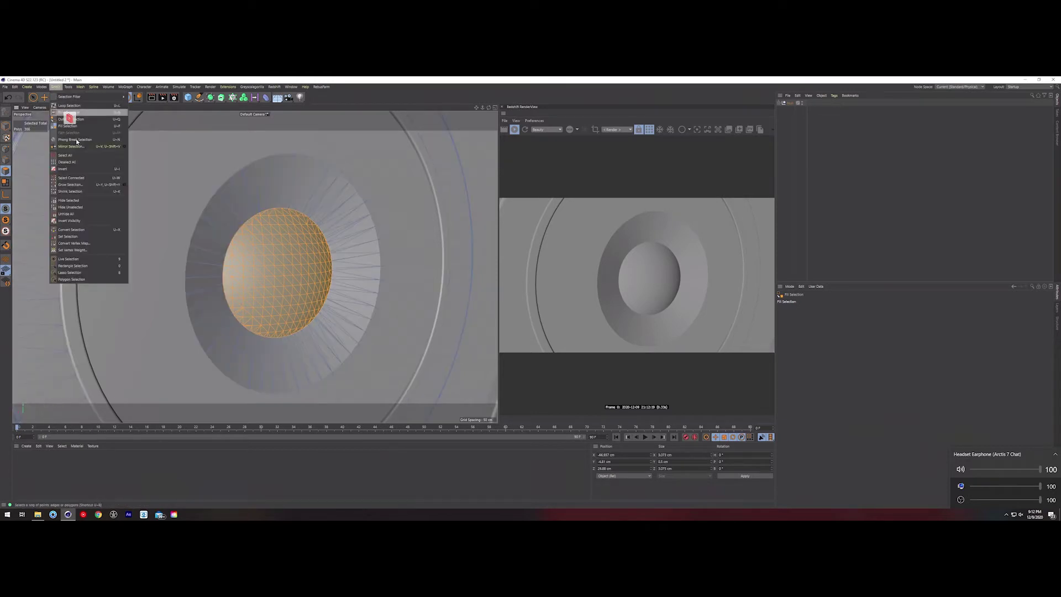
left_click(75, 237)
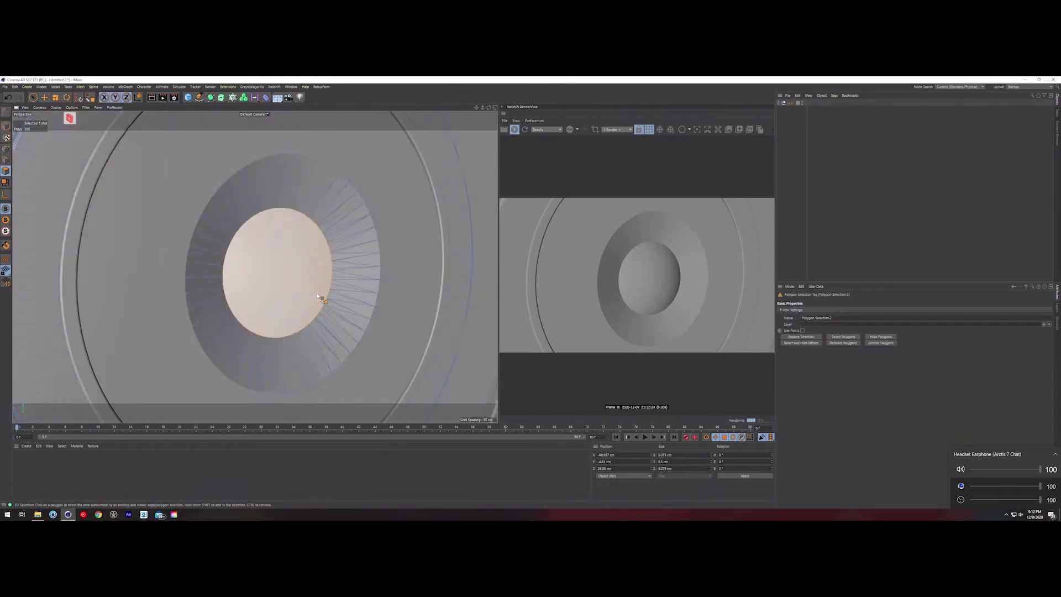
left_click(33, 100)
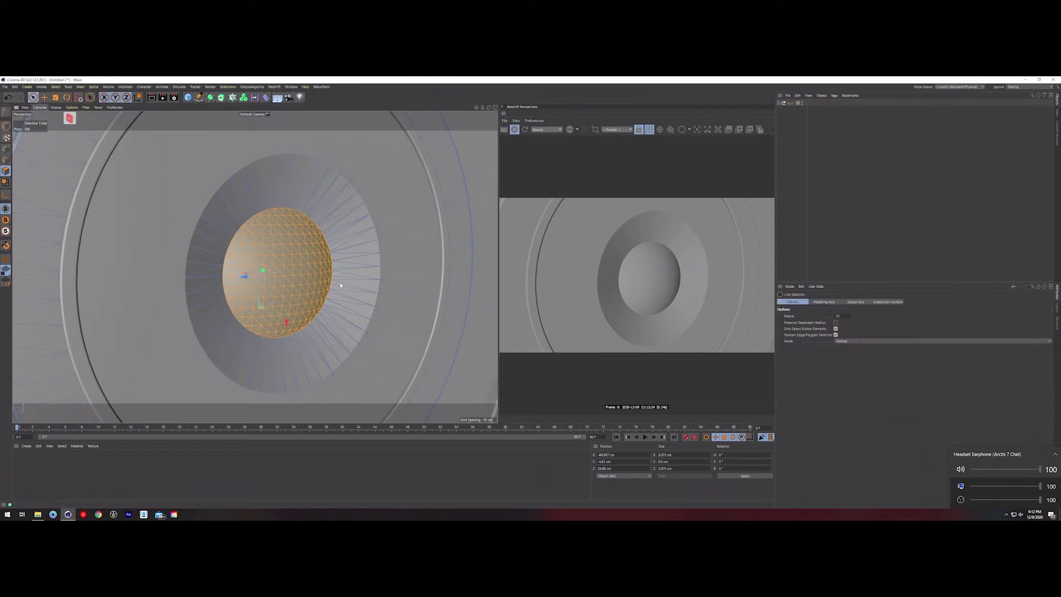
Expand the phone's null in the object hierarchy and select the polygon object holding the new lens selection
left_click(781, 104)
scroll(800, 201, "down", 2)
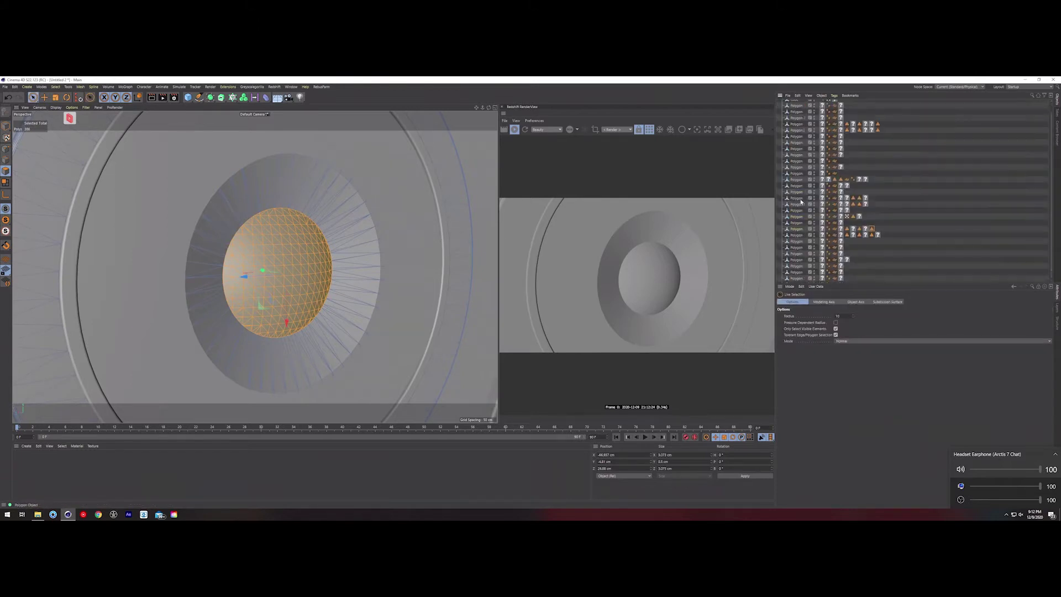
left_click(797, 229)
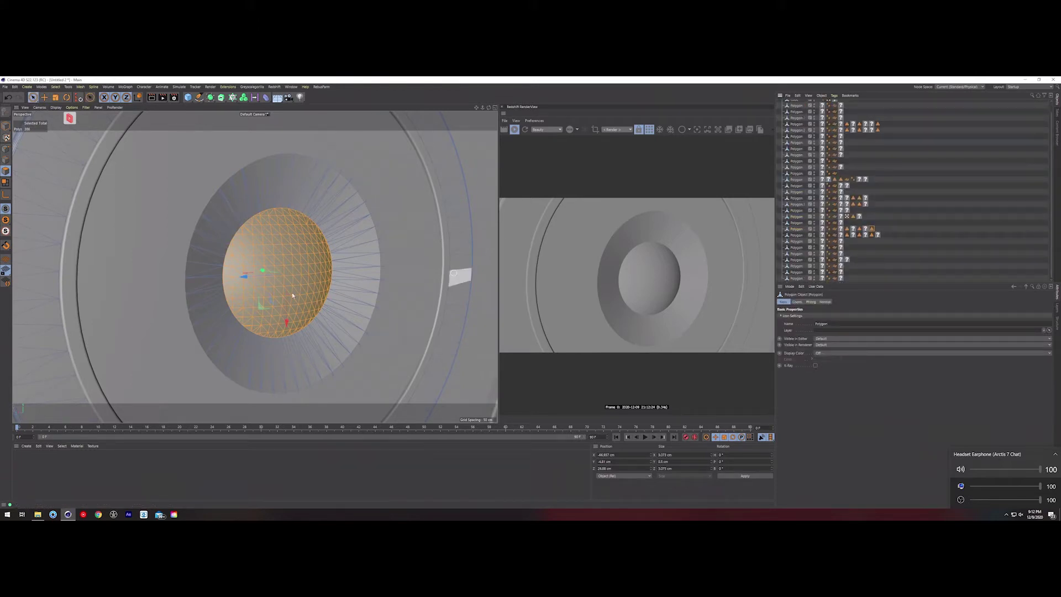
left_click_drag(285, 297, 289, 290, "alt")
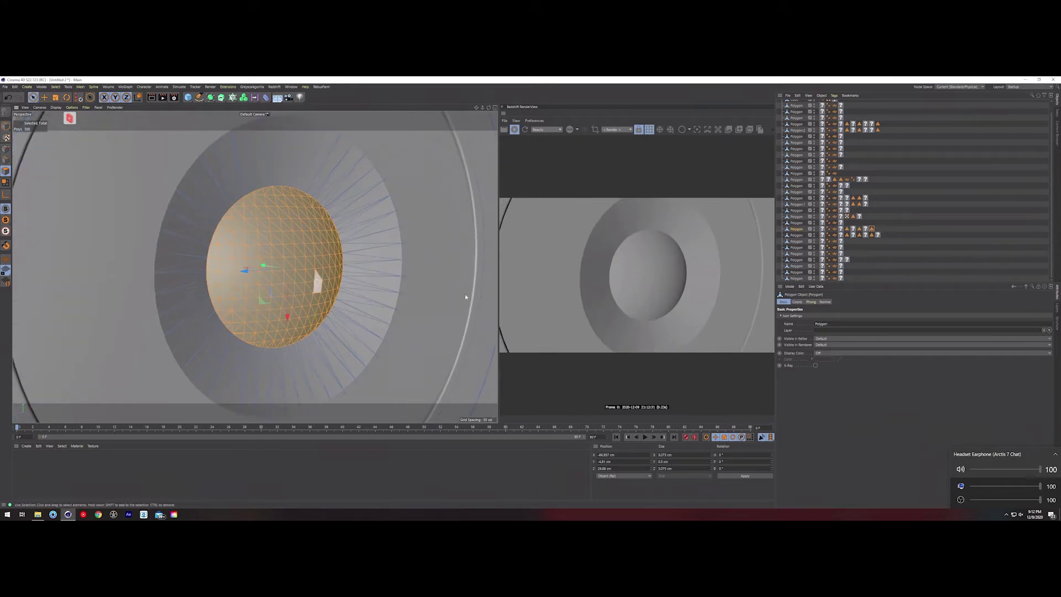
scroll(212, 255, "down", 1)
Create a Redshift material, open its shader graph and assign the material to the camera lens object
double_click(28, 459)
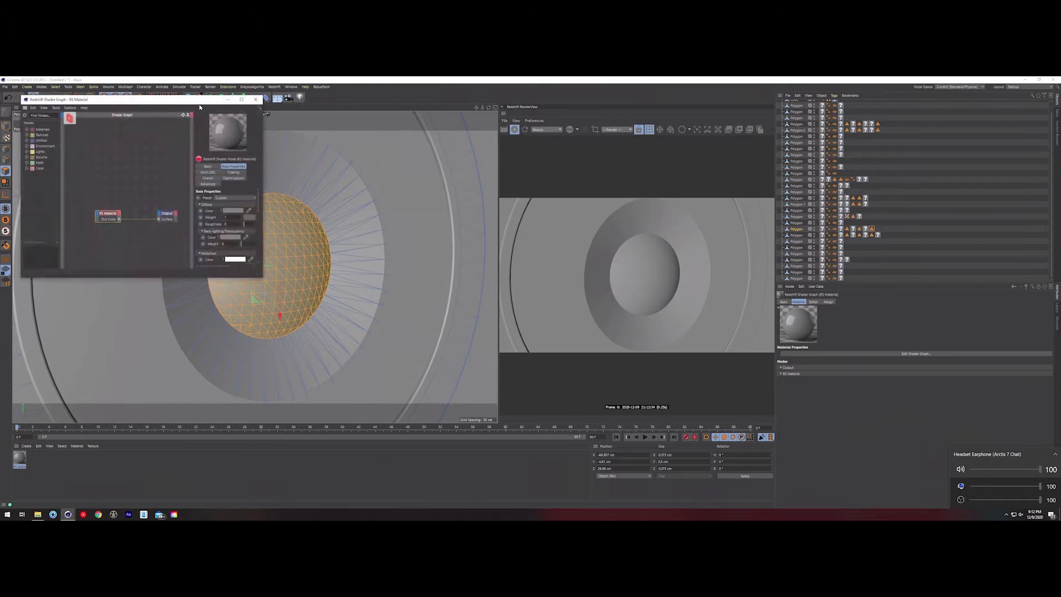
left_click_drag(176, 105, 501, 139)
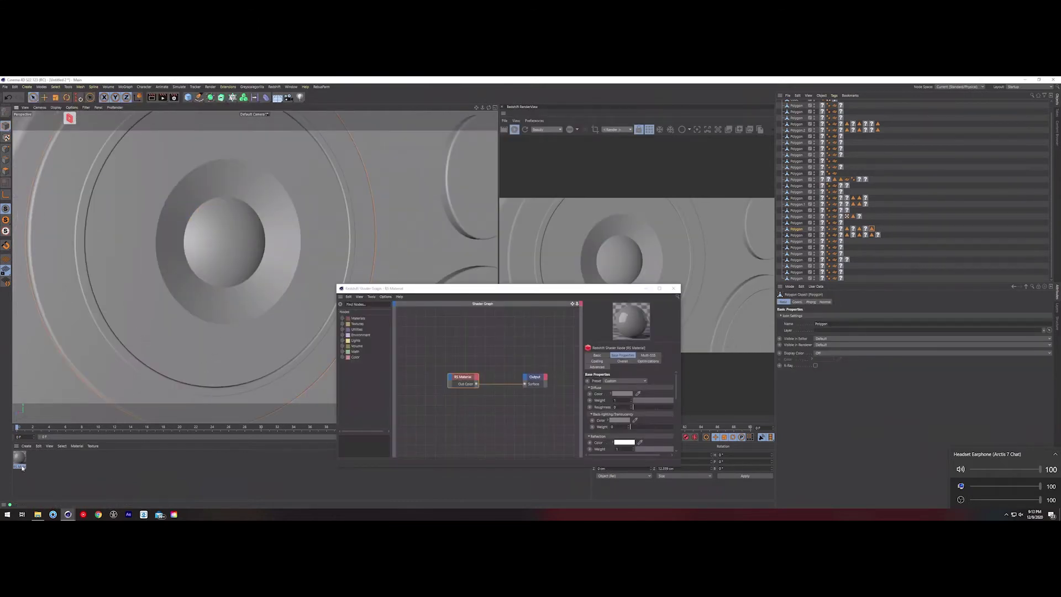
mouse_move(67, 389)
left_mouse_down()
mouse_move(228, 226)
mouse_move(227, 240)
left_mouse_up()
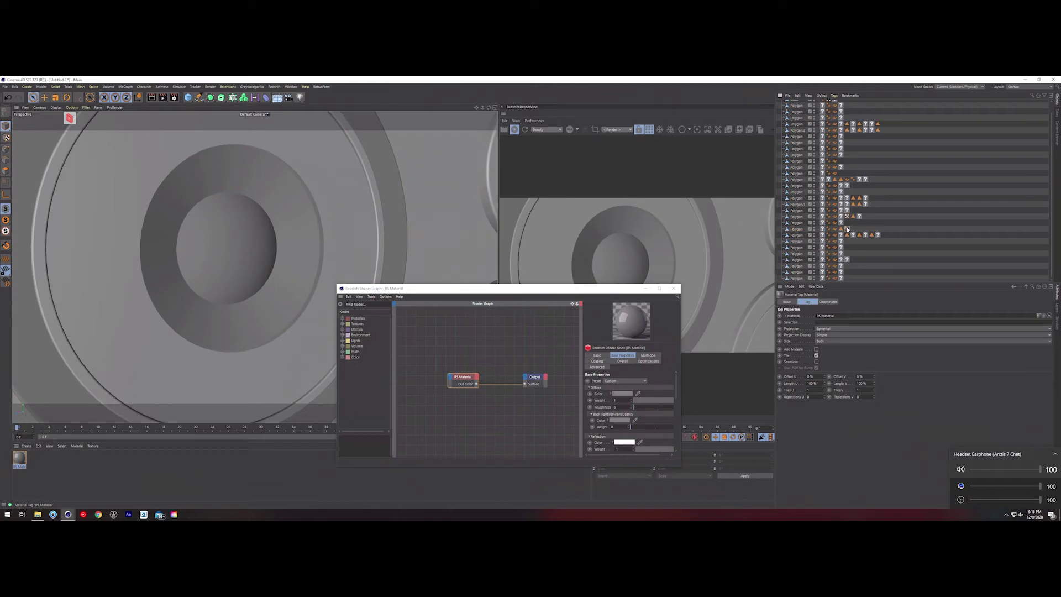
Restrict the lens object's RS Material tag to the stored dome polygon selection
left_click(840, 229)
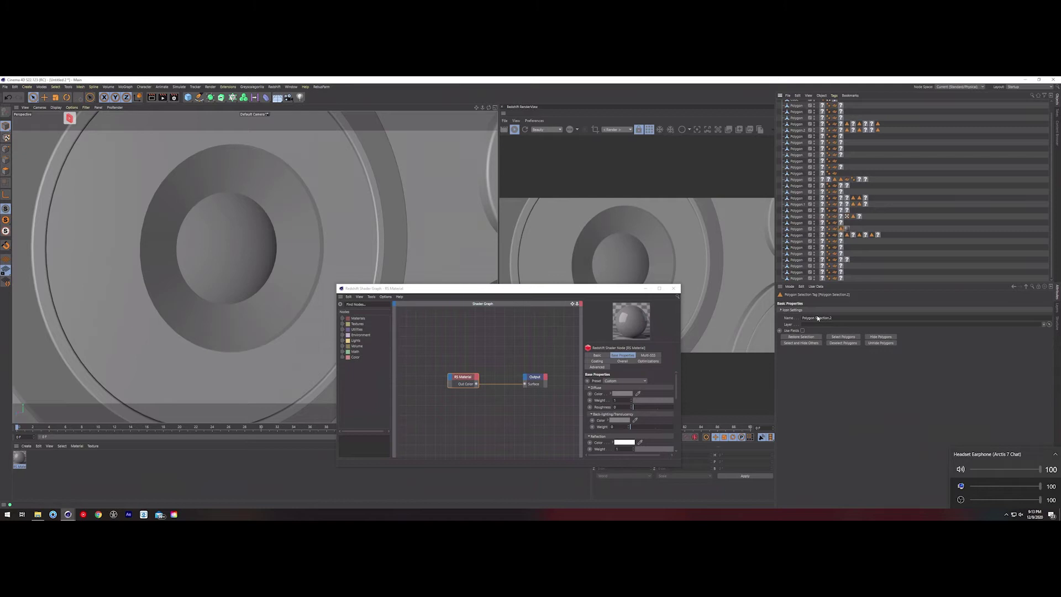
left_click(846, 228)
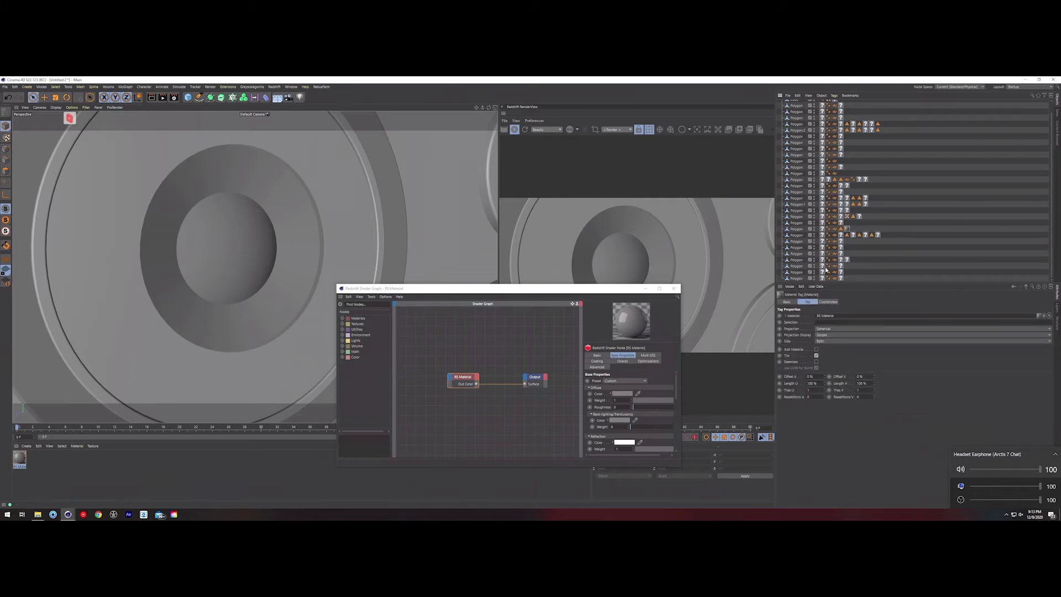
mouse_move(841, 229)
left_mouse_down()
mouse_move(821, 324)
mouse_move(830, 322)
left_mouse_up()
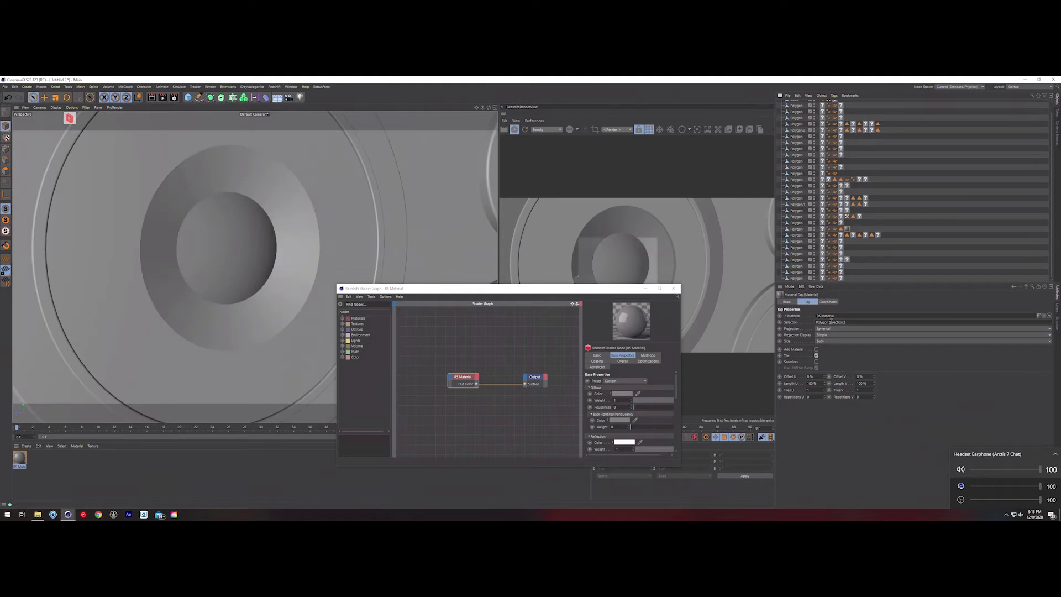
scroll(255, 220, "down", 3)
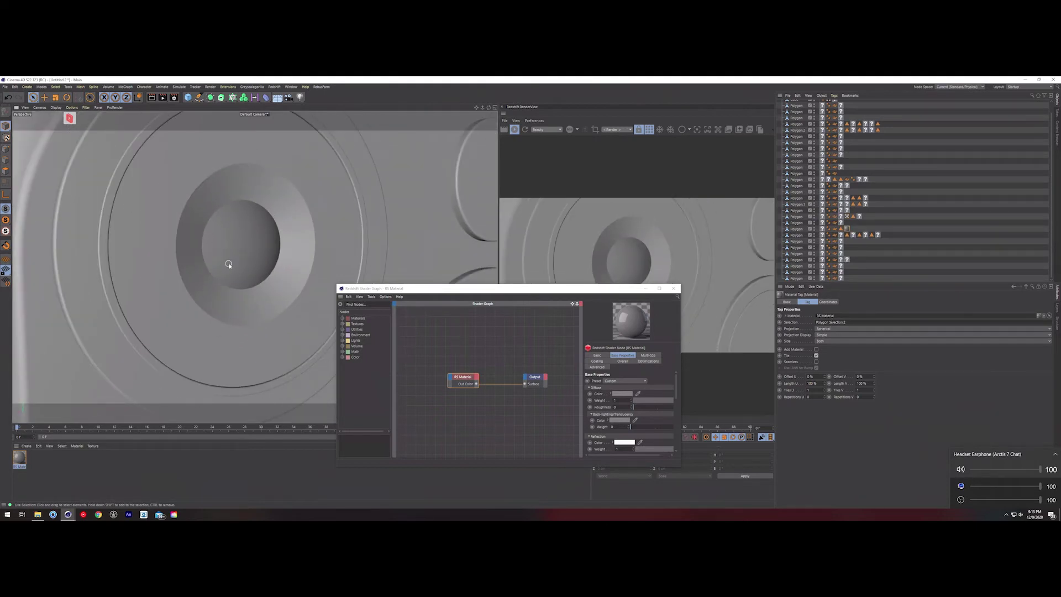
scroll(215, 227, "up", 3)
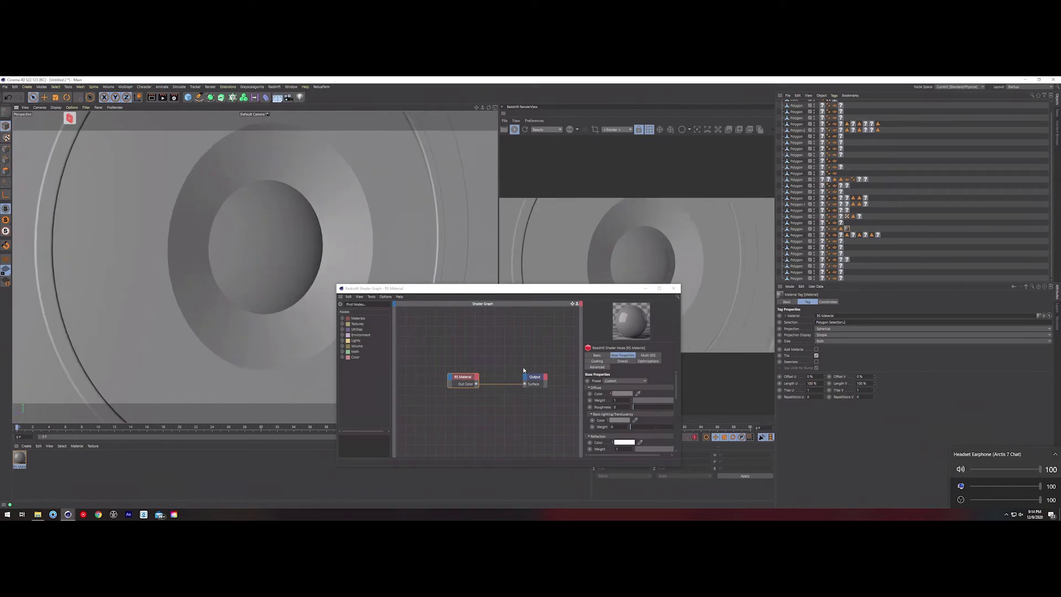
Add an AO node to the shader graph and connect its output to the RS Material's reflection reflectivity input
scroll(524, 369, "down", 2)
scroll(462, 372, "up", 2)
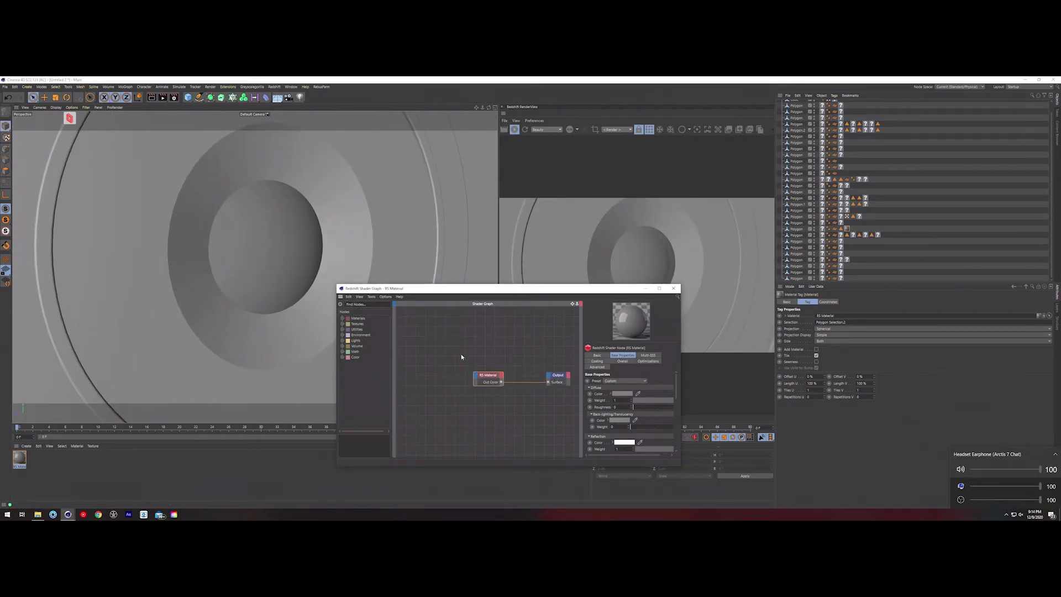
type("ao")
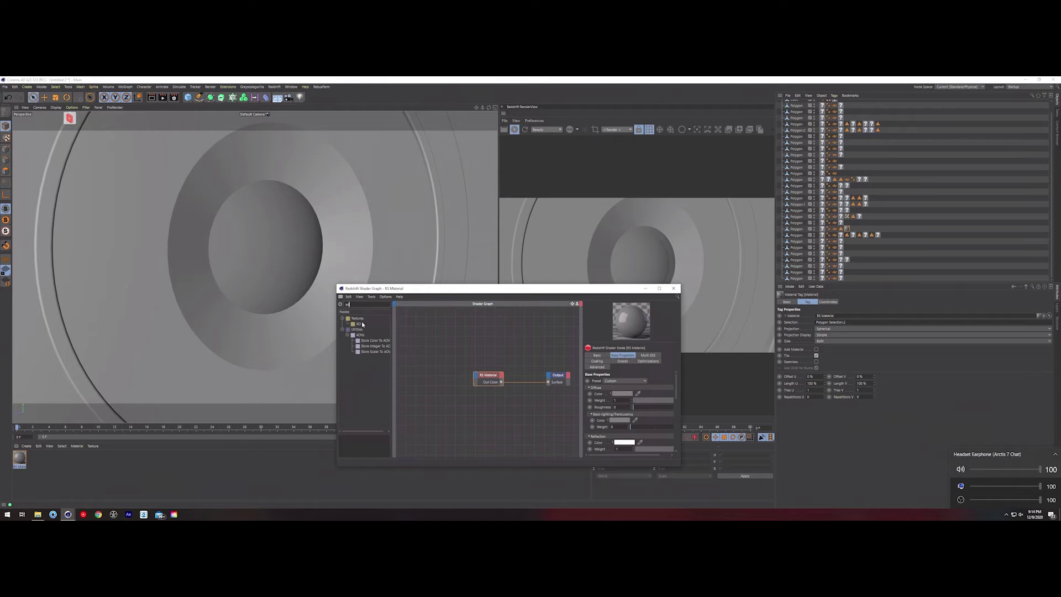
left_click_drag(359, 324, 476, 378)
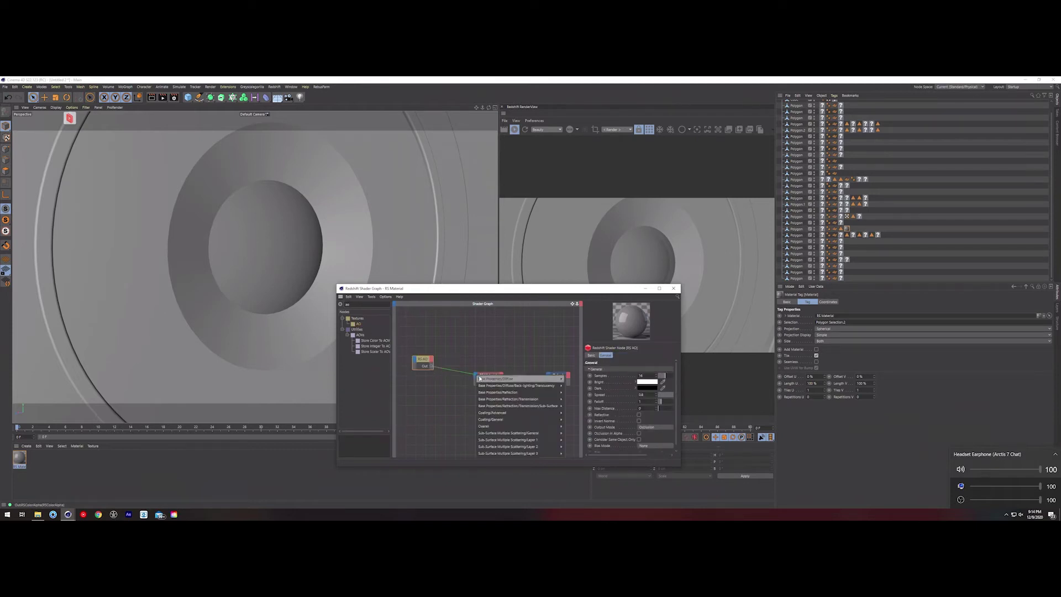
mouse_move(497, 418)
mouse_move(525, 392)
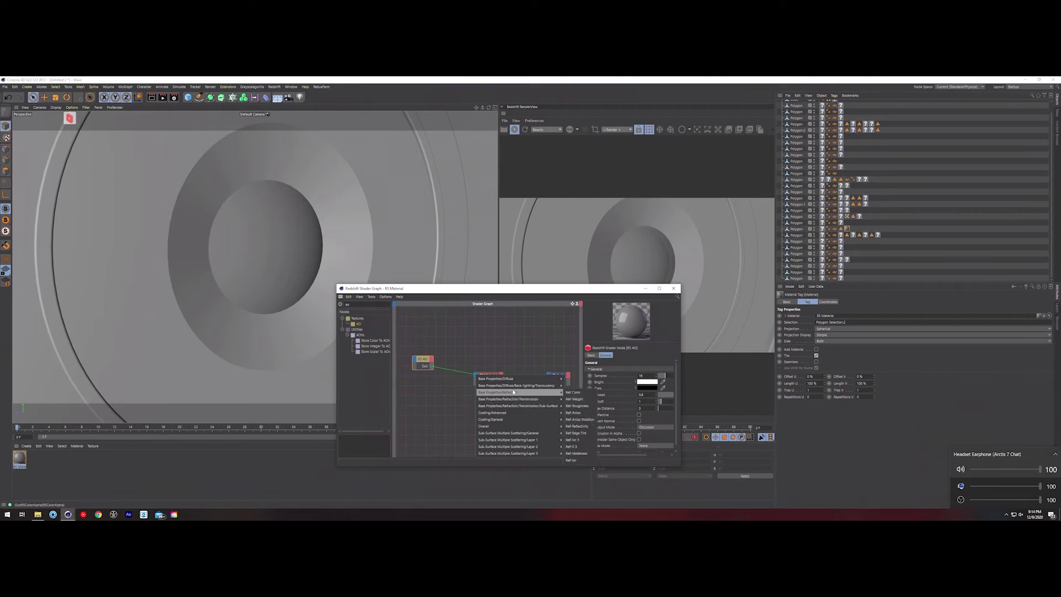
left_click(587, 429)
scroll(520, 382, "up", 2)
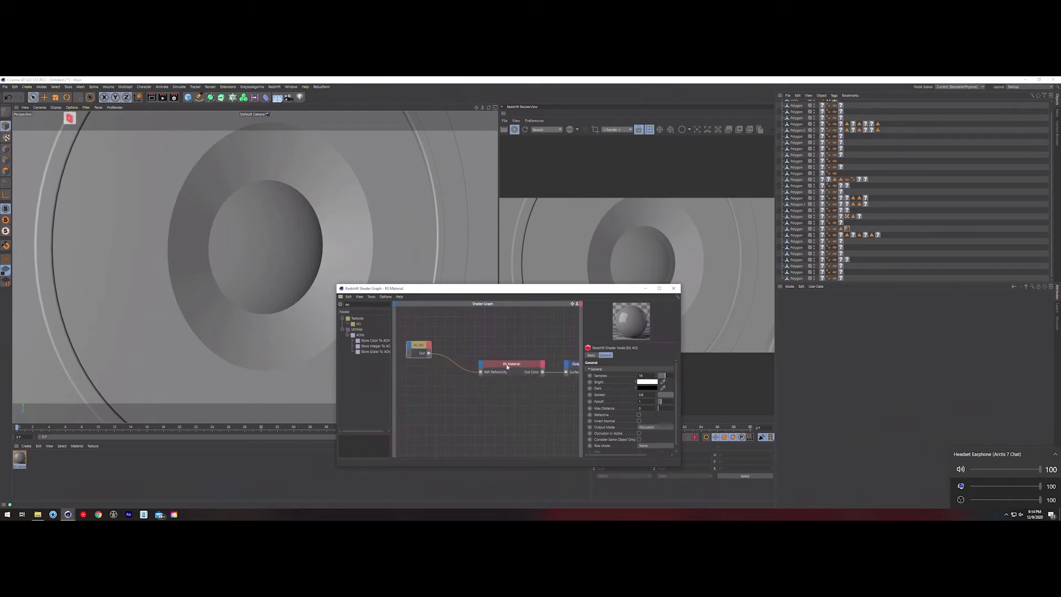
Lower the RS Material's diffuse weight to 0 and keep its reflection weight at 1
left_click(507, 366)
scroll(482, 367, "down", 2)
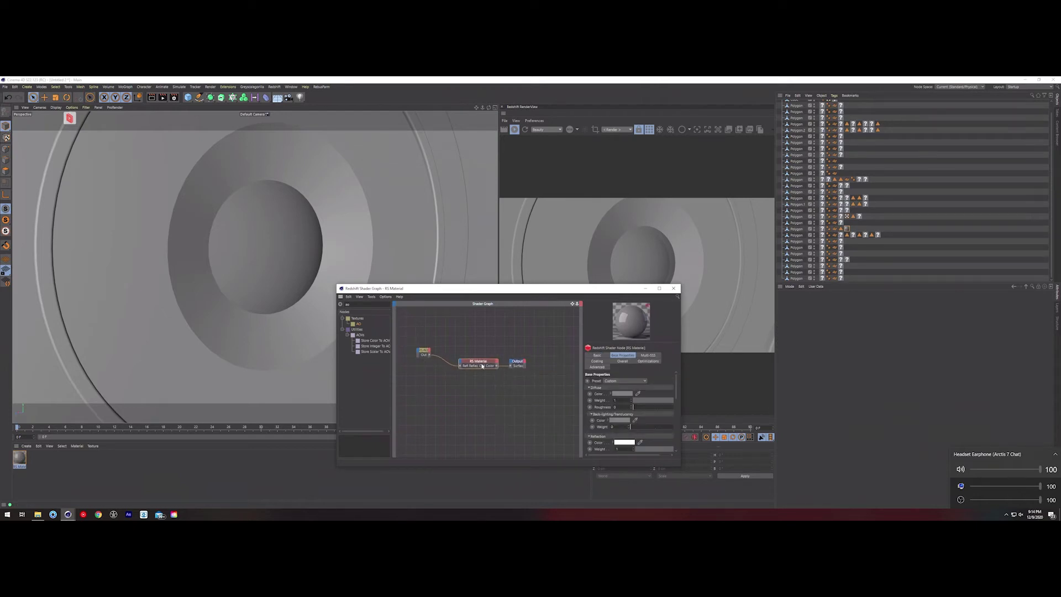
scroll(485, 378, "up", 1)
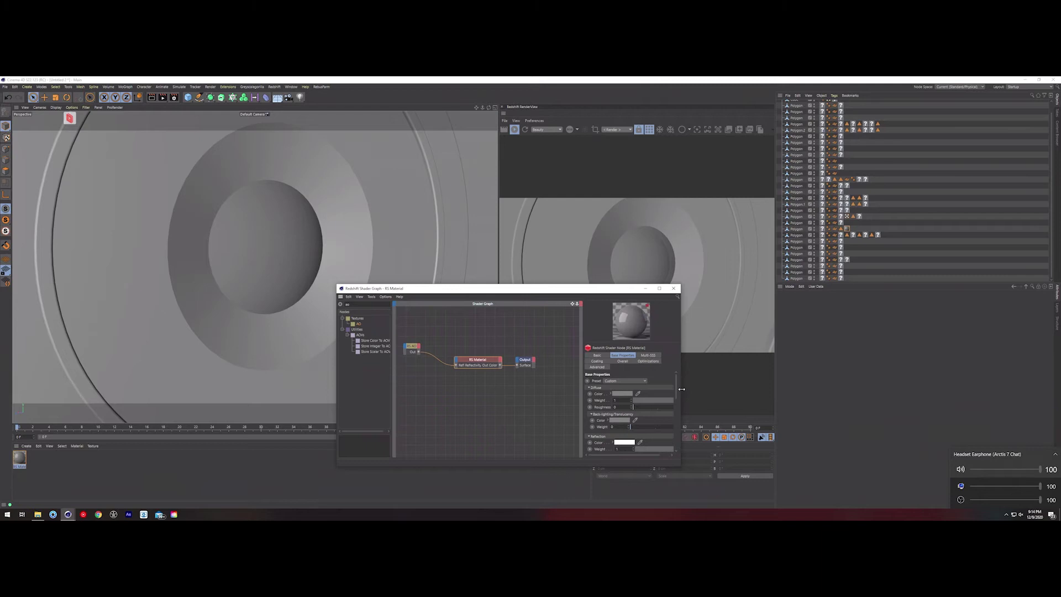
left_click_drag(682, 389, 753, 396)
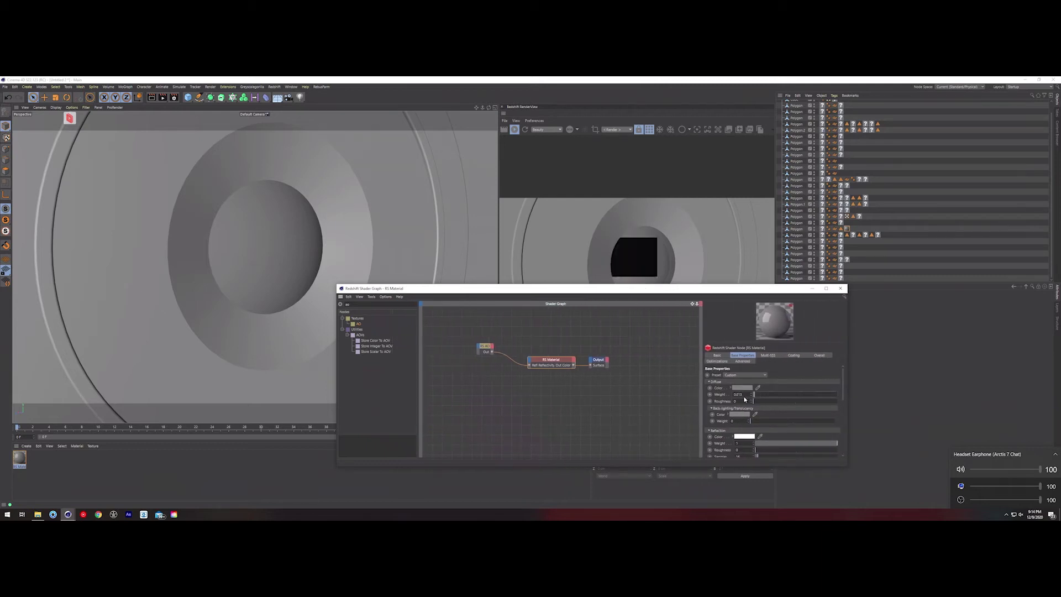
scroll(783, 382, "down", 2)
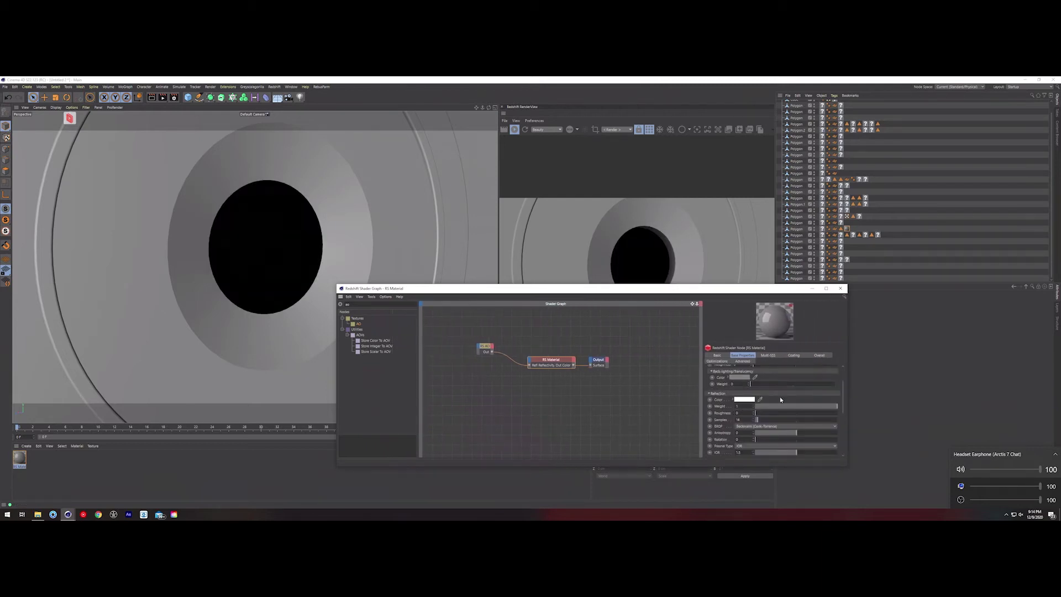
left_click_drag(782, 406, 839, 408)
Change the RS Material's reflection Fresnel type to Metalness
scroll(724, 425, "down", 2)
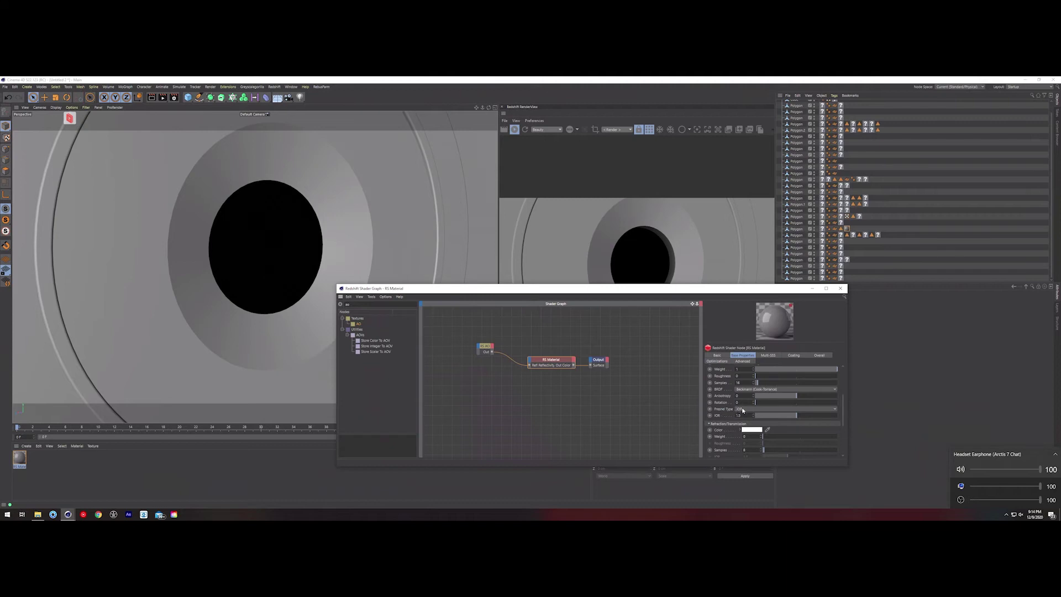
left_click(742, 410)
left_click(752, 428)
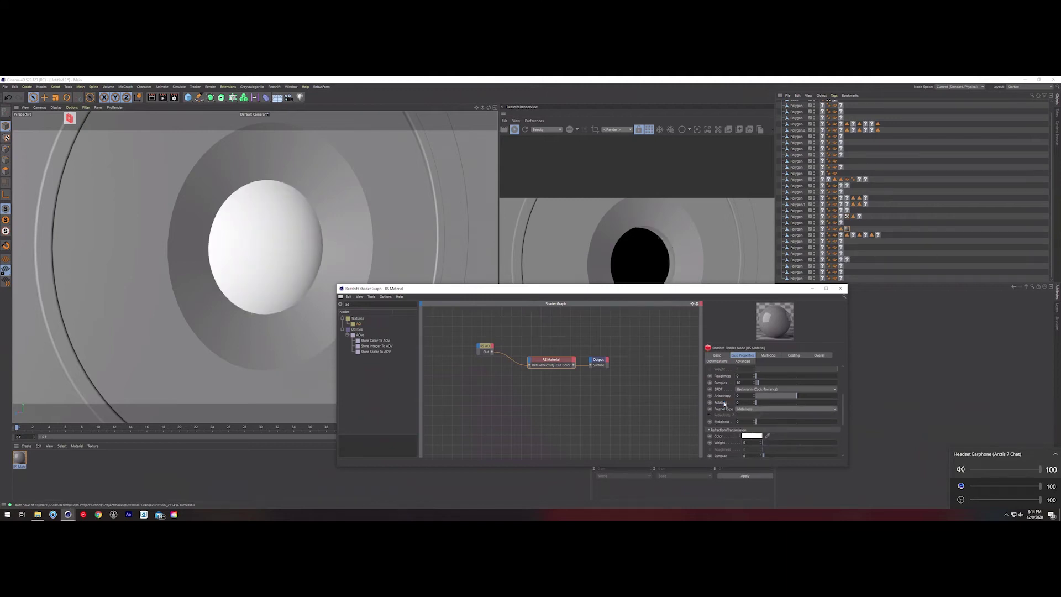
scroll(668, 346, "down", 1)
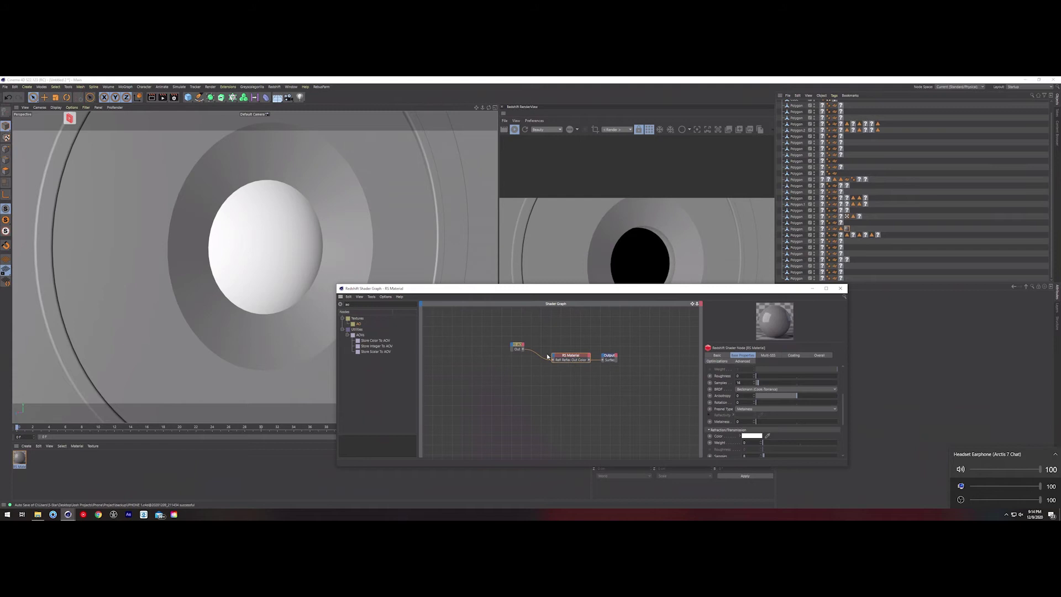
Insert a Ramp node into the connection between the AO node and the RS Material's reflectivity input
scroll(575, 354, "up", 2)
left_click(484, 354)
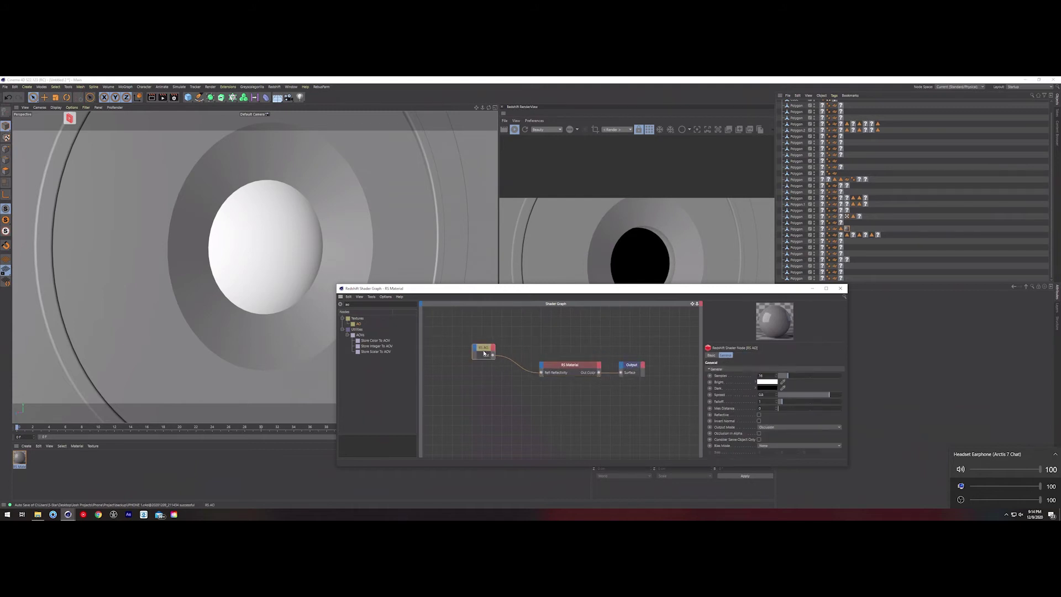
scroll(538, 355, "up", 2)
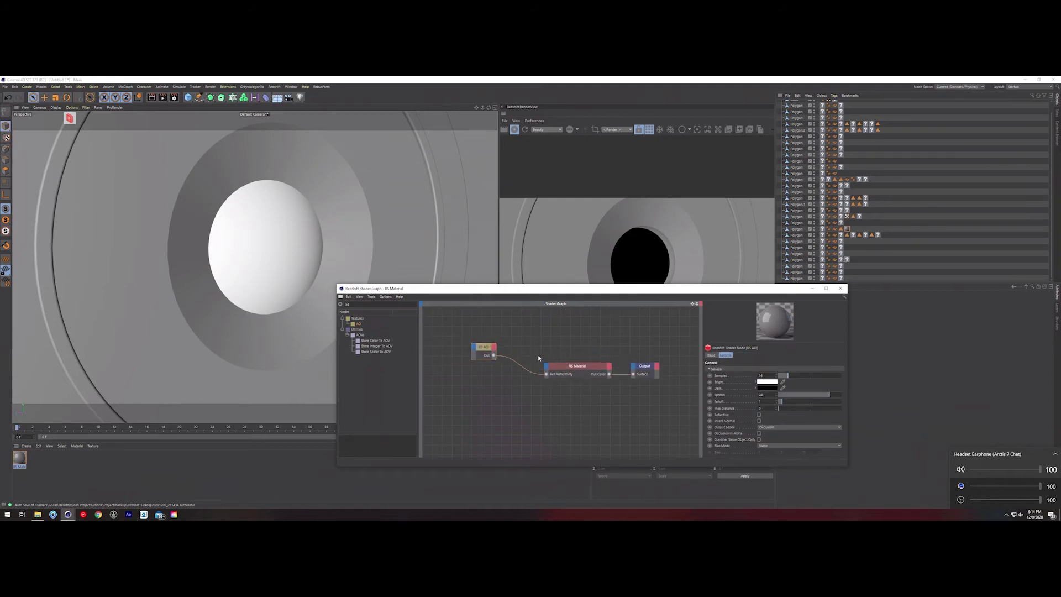
key("BackSpace")
key("BackSpace")
type("ra")
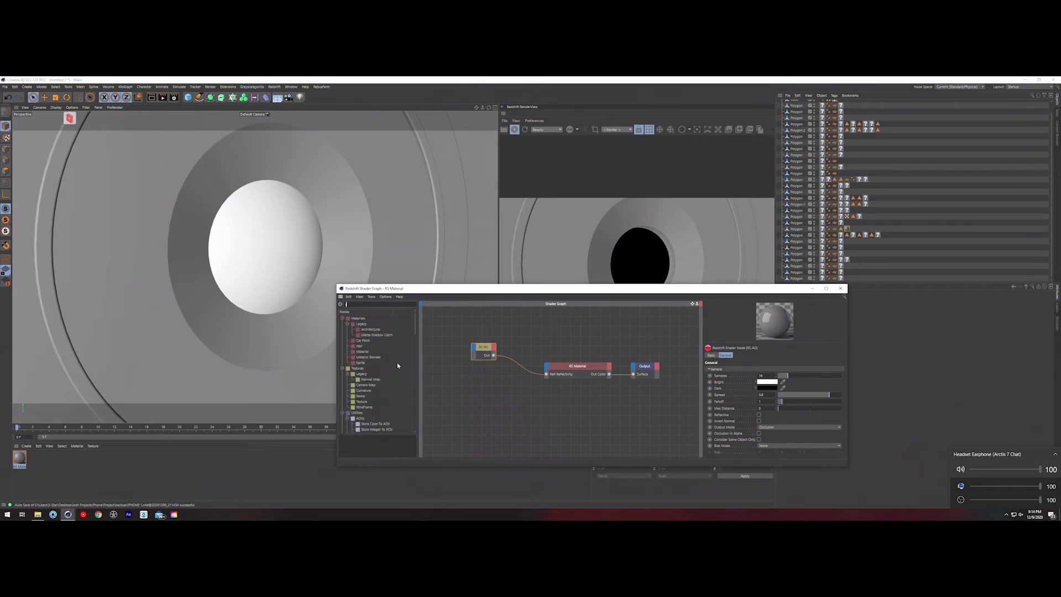
type("mp")
left_click_drag(362, 322, 487, 348)
left_click(465, 346, "shift")
left_click(473, 347)
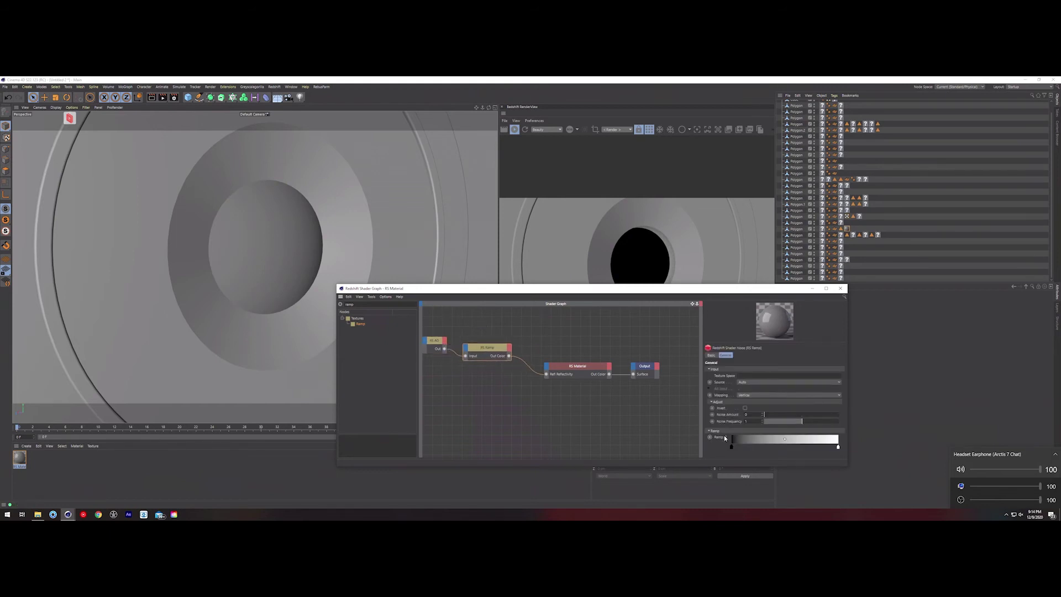
Load the blue-purple Flame 6 gradient preset into the Ramp node and close the shader graph
left_click(725, 437)
scroll(734, 429, "down", 2)
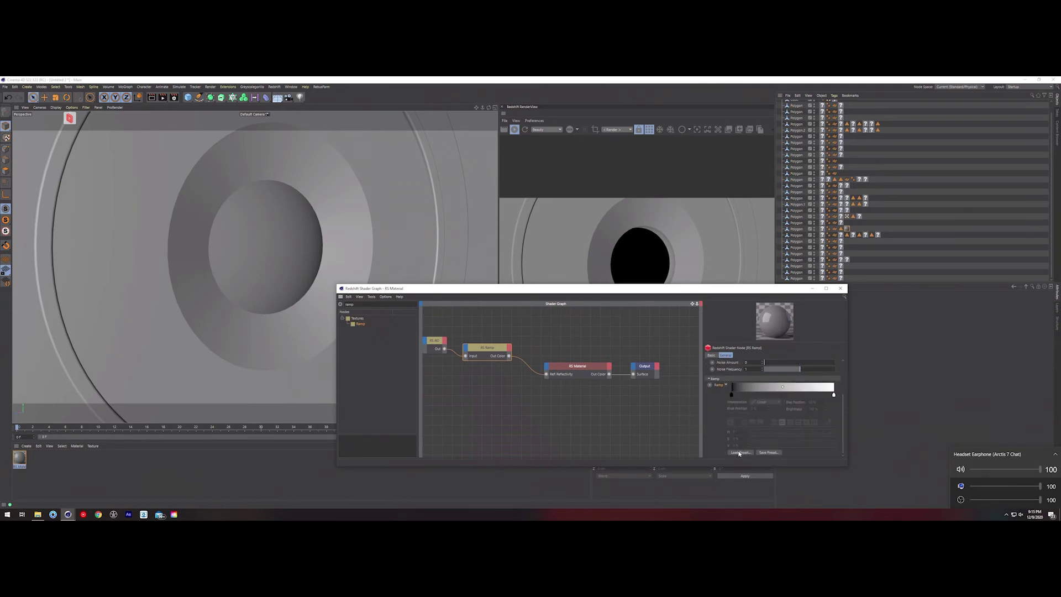
left_click(739, 453)
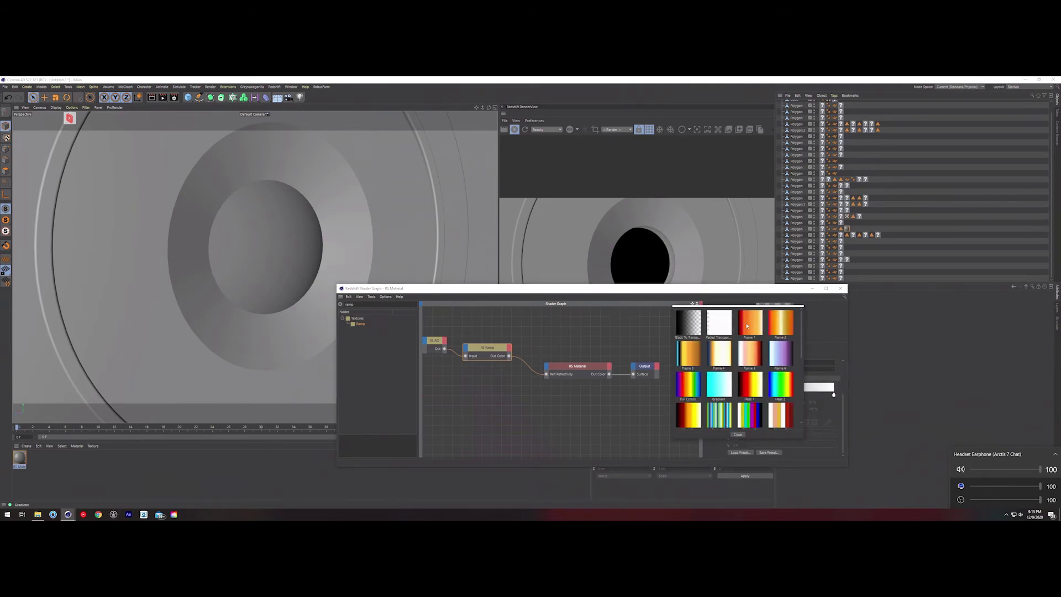
left_click(776, 356)
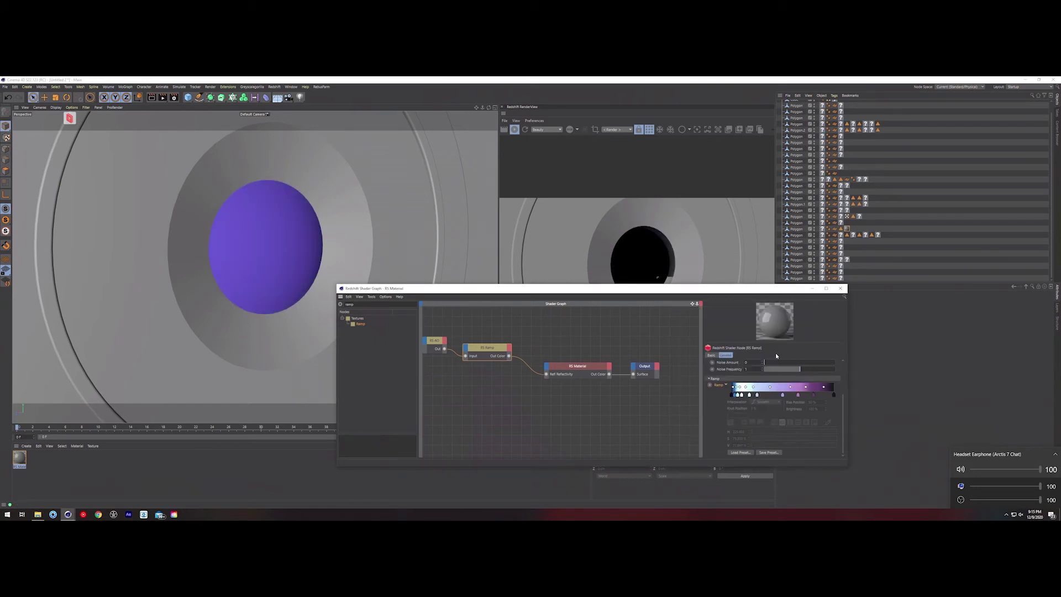
left_click(840, 288)
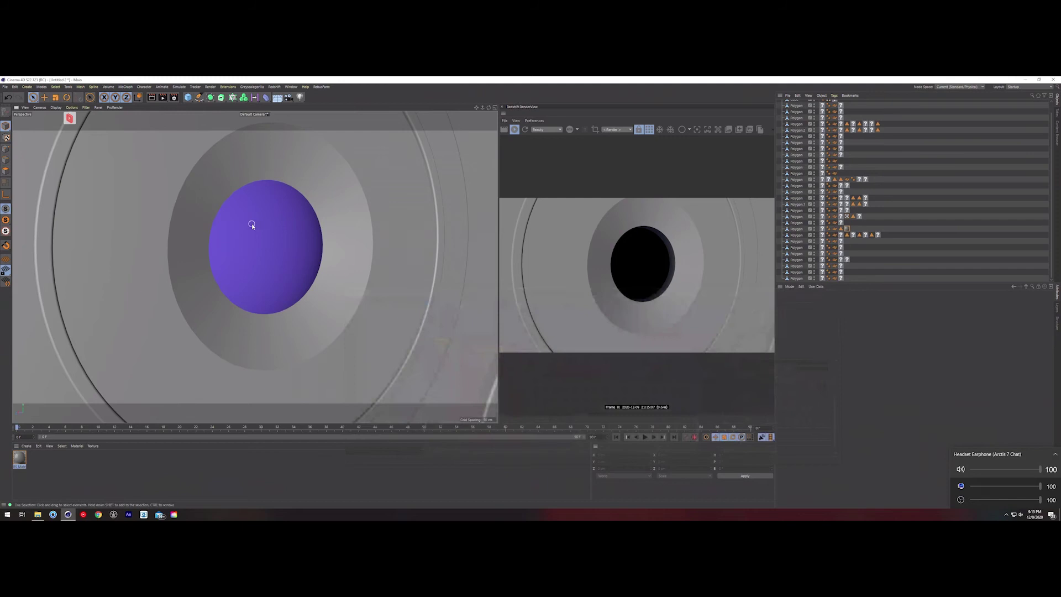
Add a Redshift dome light and load the GSG_PRO_STUDIOS_METAL_005_sm HDR image as its dome map
scroll(251, 223, "down", 3)
left_click(274, 87)
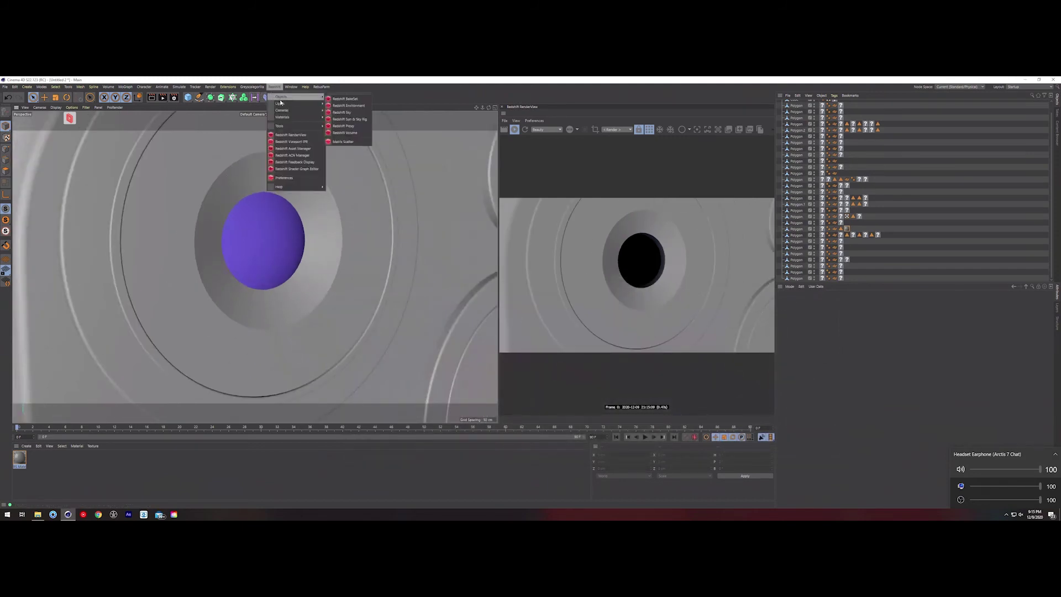
mouse_move(290, 104)
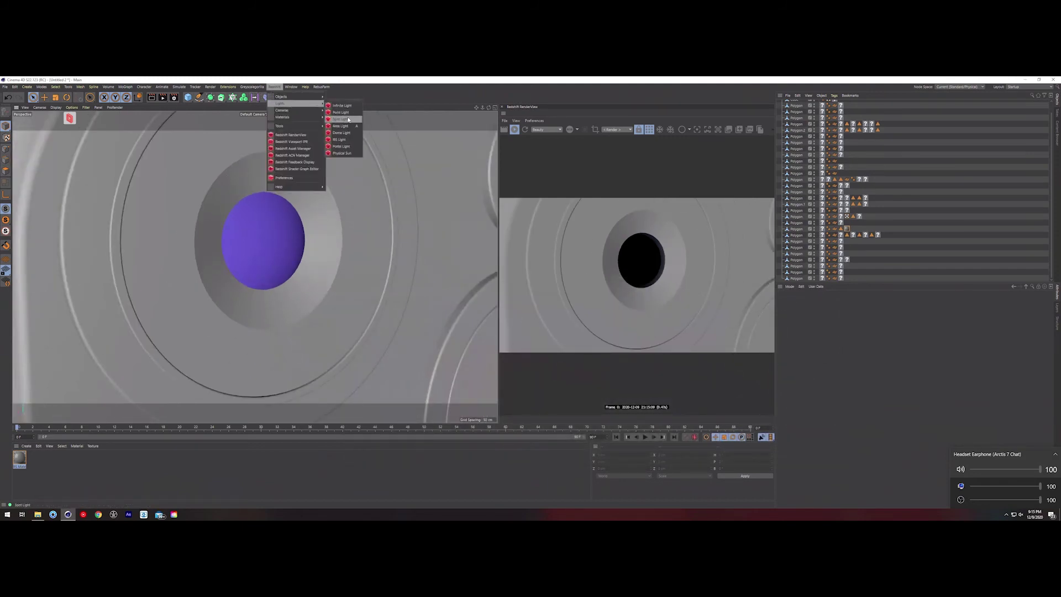
left_click(345, 124)
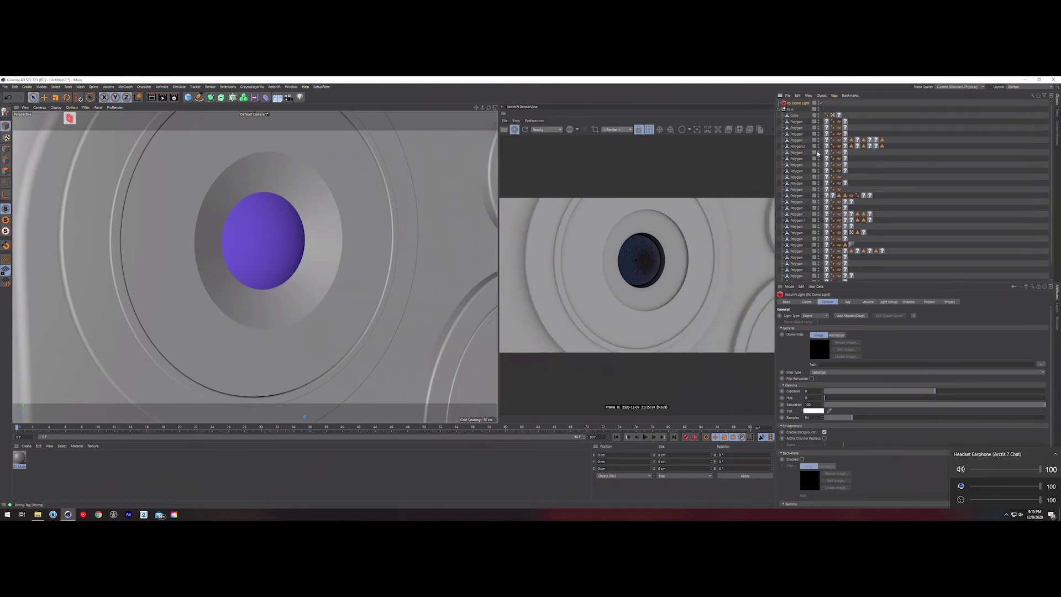
left_click(1041, 365)
left_click(208, 138)
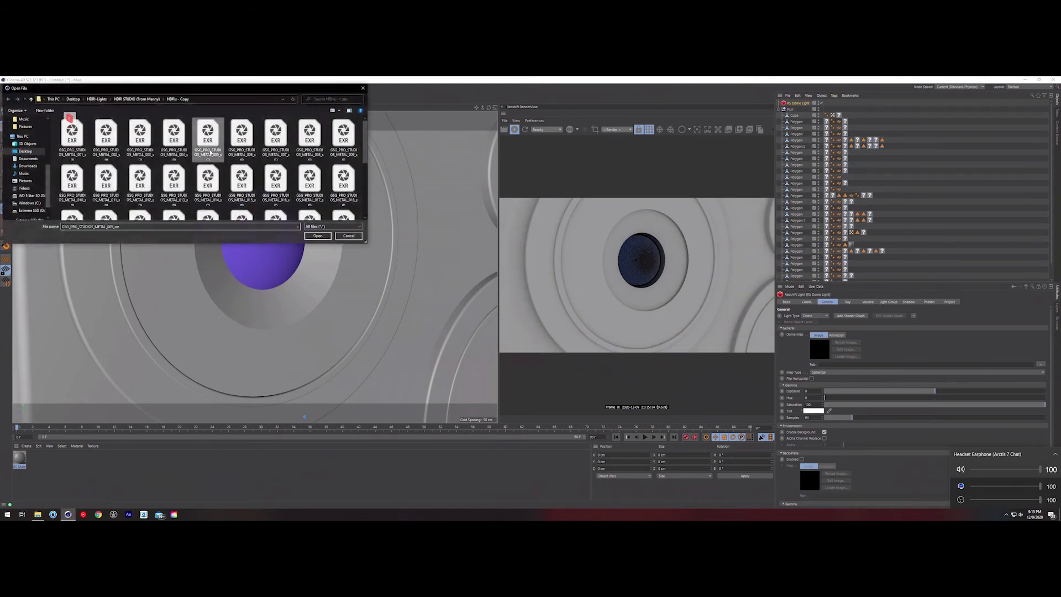
double_click(209, 153)
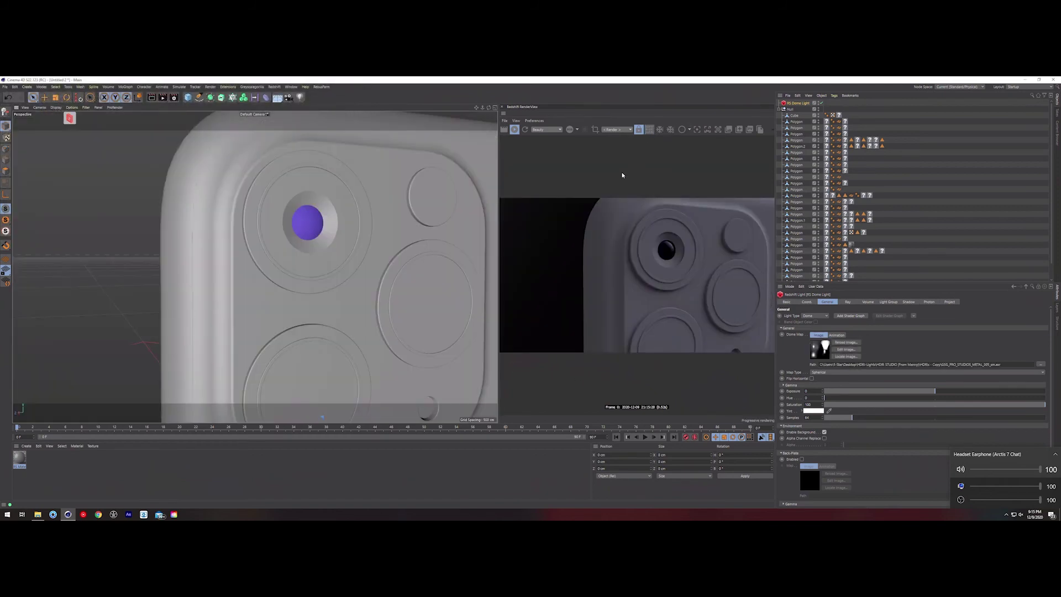
Reopen the lens material's shader graph and move a knot near the ramp's start to about two thirds along the gradient
scroll(332, 216, "up", 8)
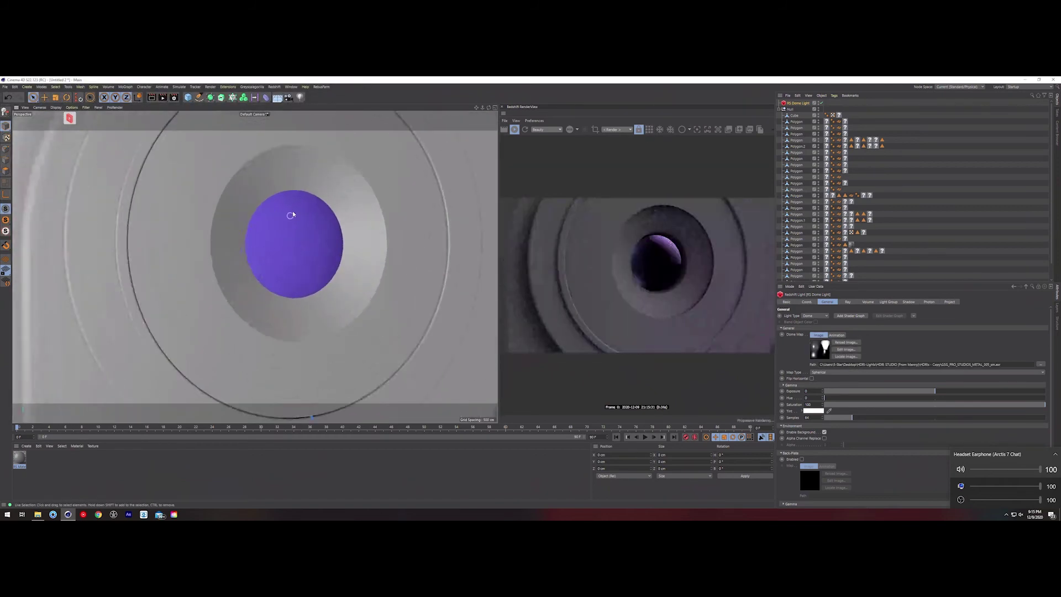
scroll(292, 214, "up", 3)
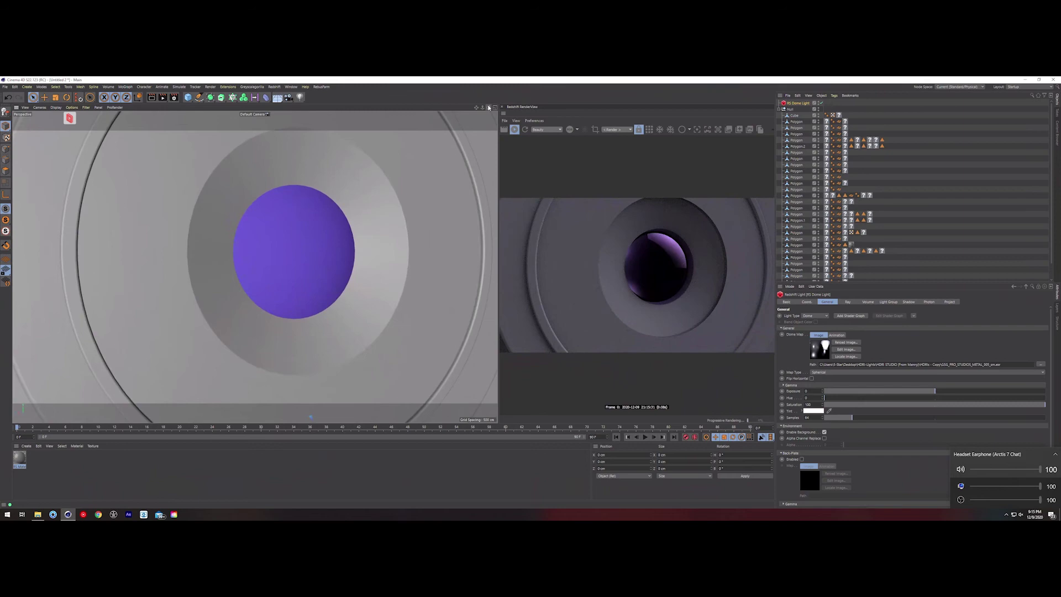
left_click_drag(489, 107, 442, 108)
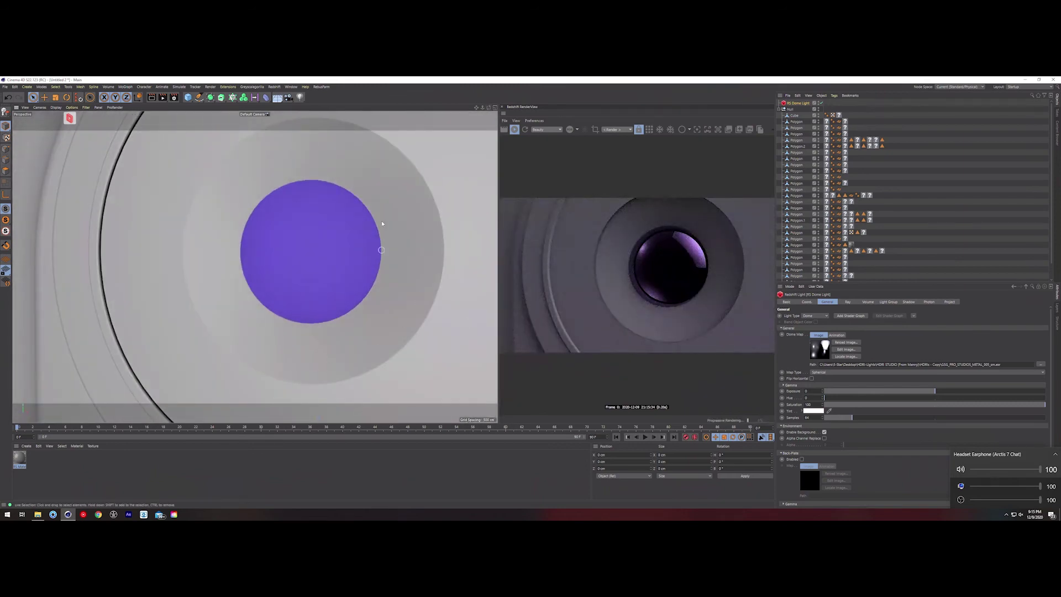
double_click(20, 456)
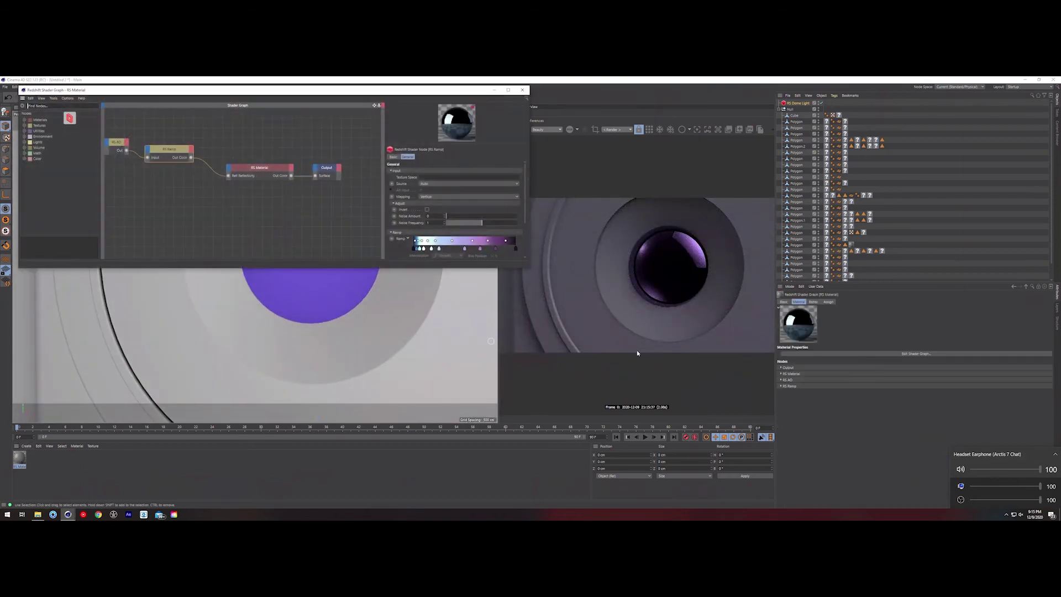
scroll(456, 245, "up", 1)
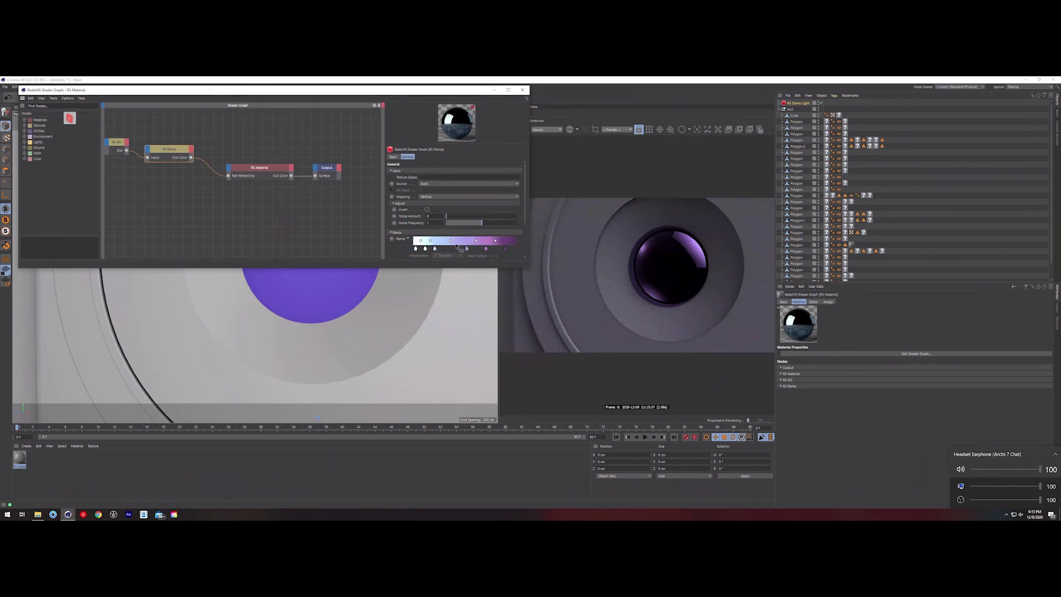
scroll(456, 246, "down", 1)
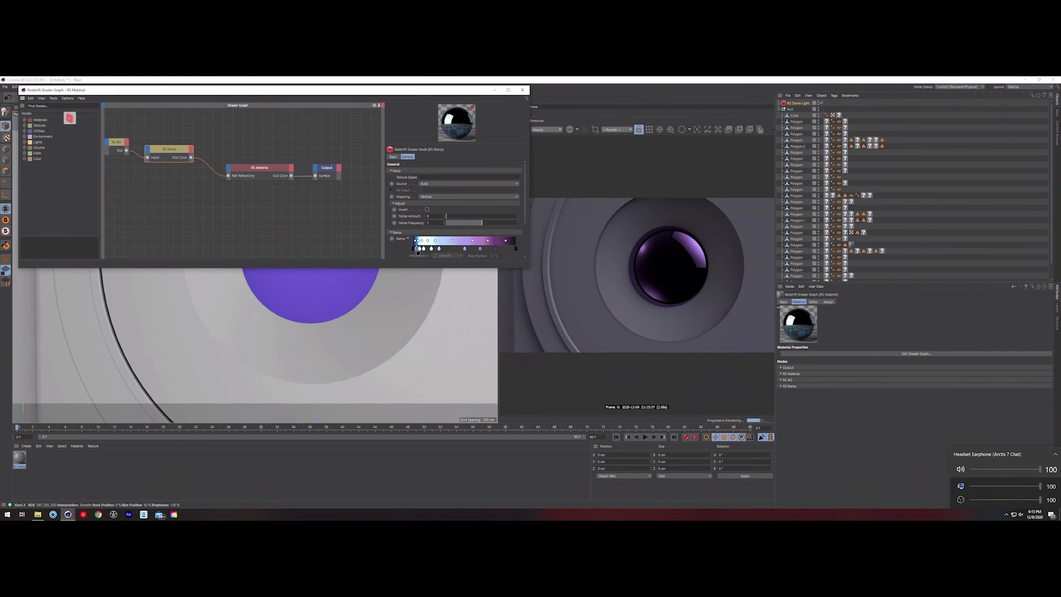
left_click_drag(418, 252, 479, 250)
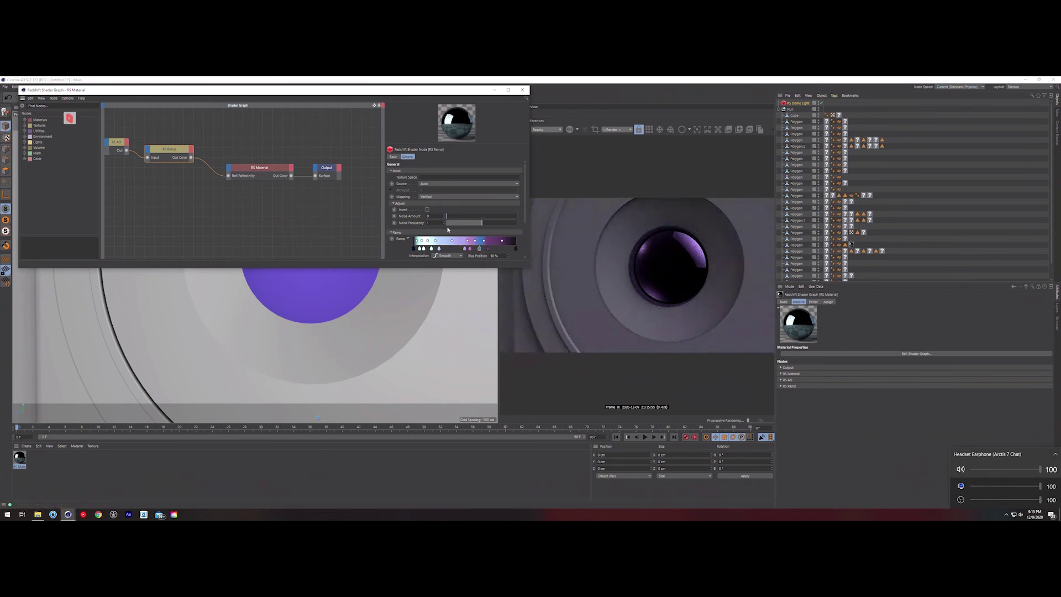
left_click(523, 91)
Examine the lens reflections at different angles and distances, and select the polygon object surrounding the lens
right_click_drag(376, 232, 354, 233, "alt")
scroll(354, 235, "up", 2)
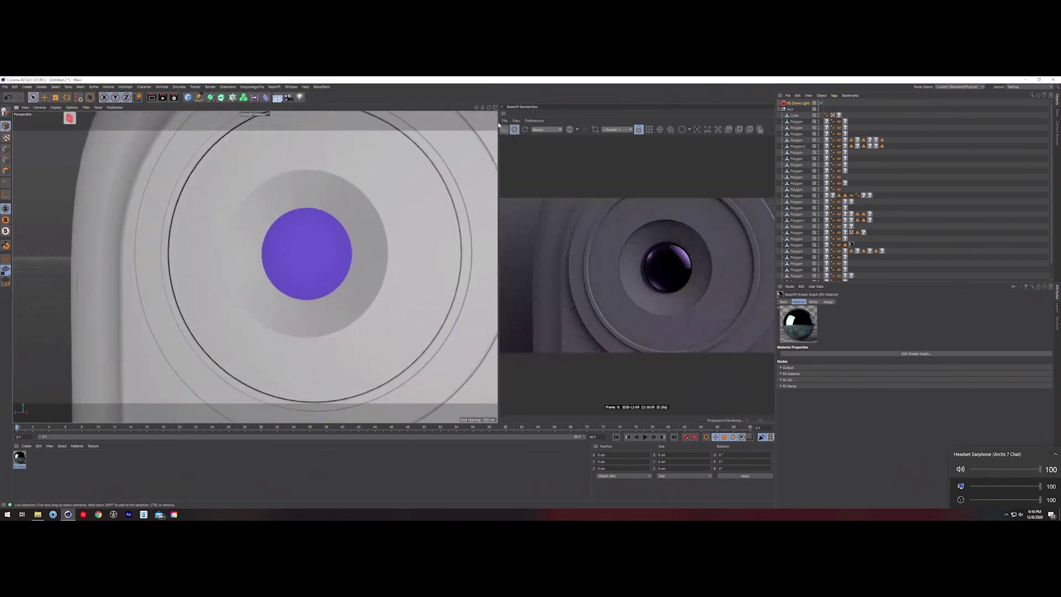
left_click_drag(254, 268, 202, 250, "alt")
scroll(201, 251, "down", 12)
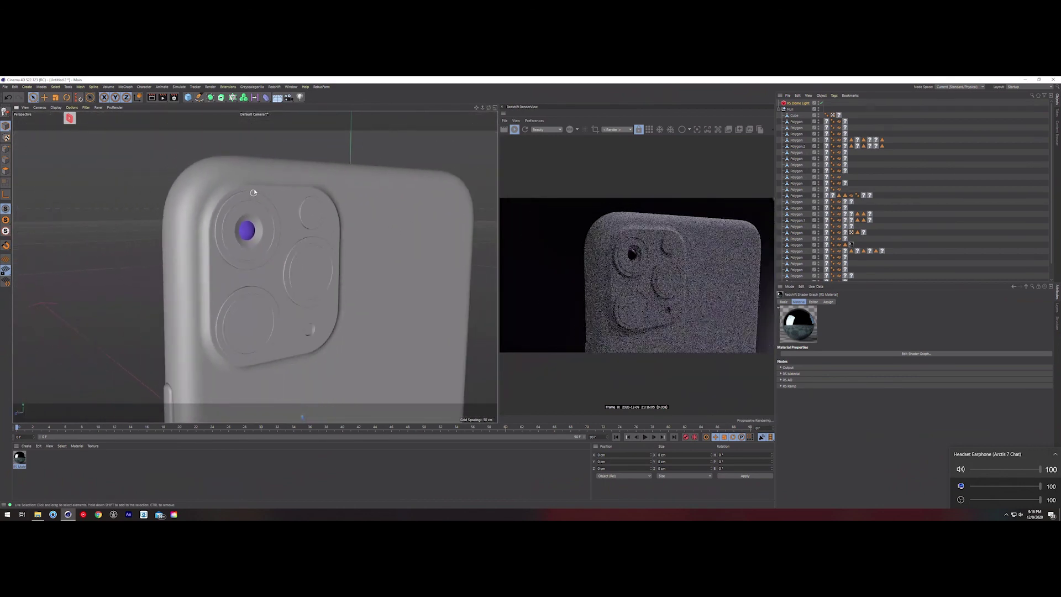
scroll(249, 188, "up", 10)
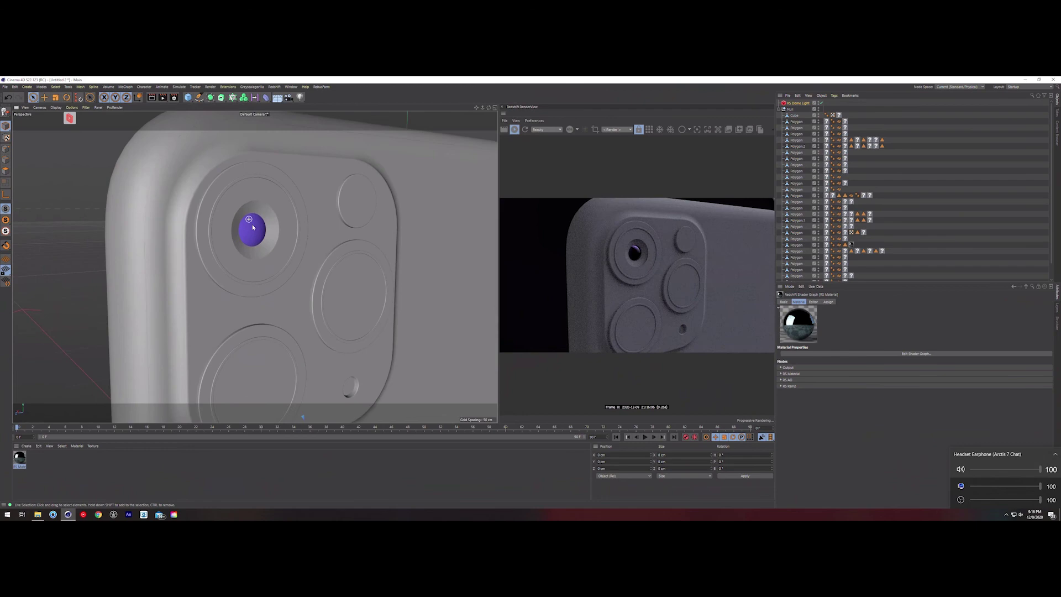
left_click(257, 224)
scroll(243, 227, "down", 4)
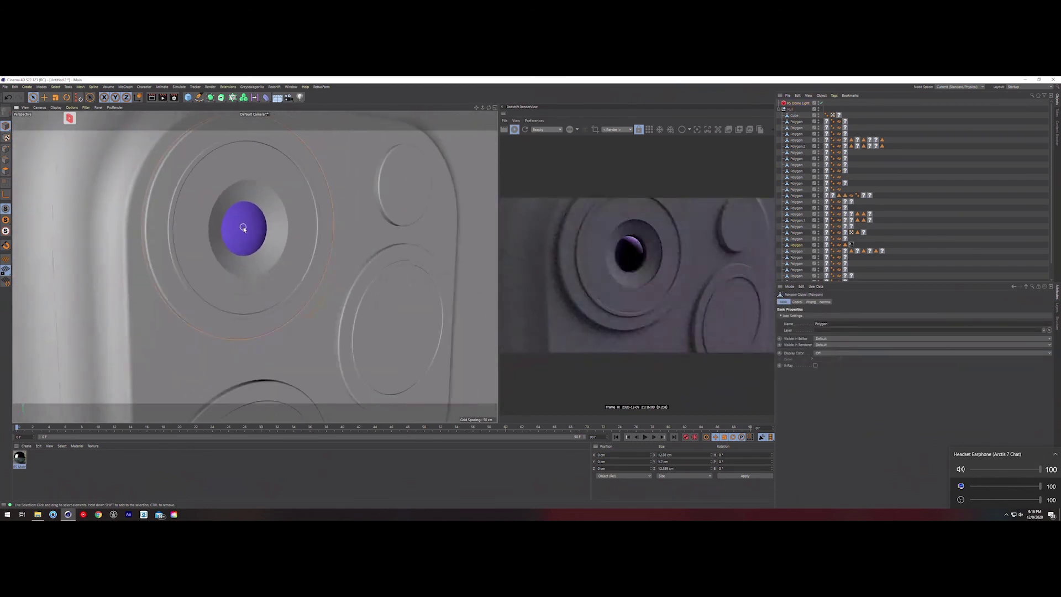